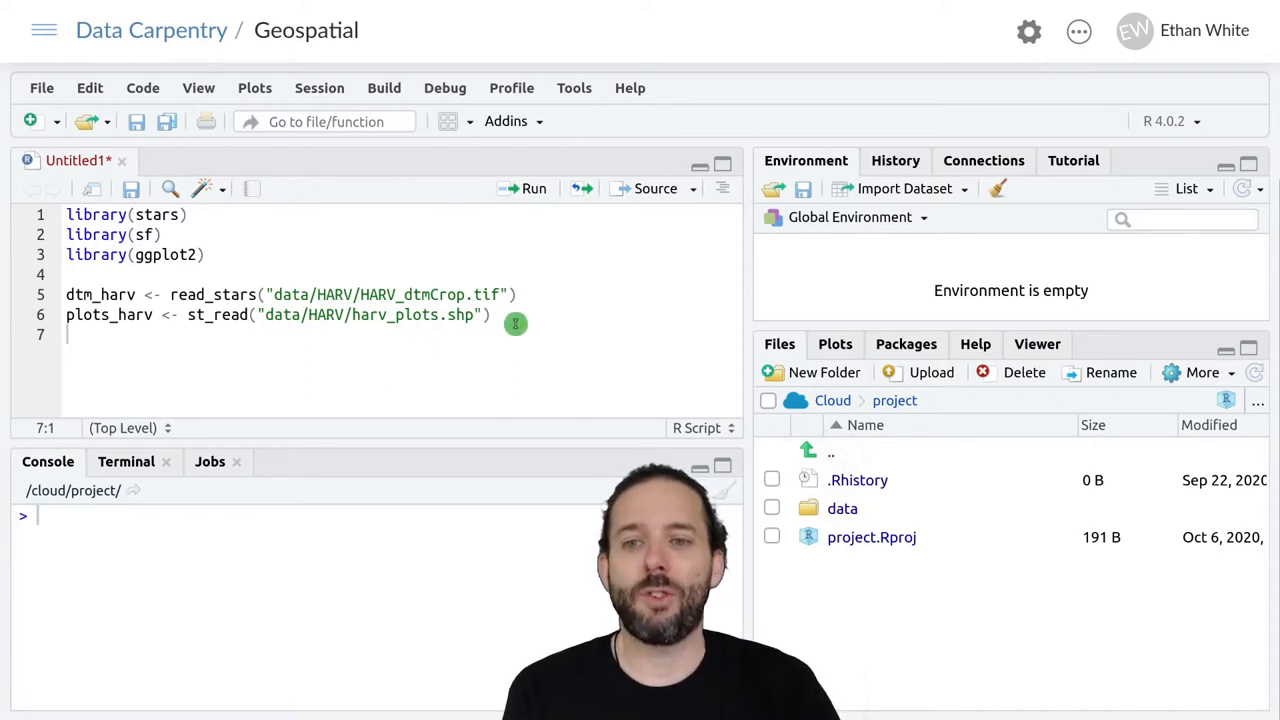
# Run lines 1–6 to load the packages and create dtm_harv and plots_harv.
pyautogui.moveTo(515, 323); pyautogui.dragTo(66, 214)
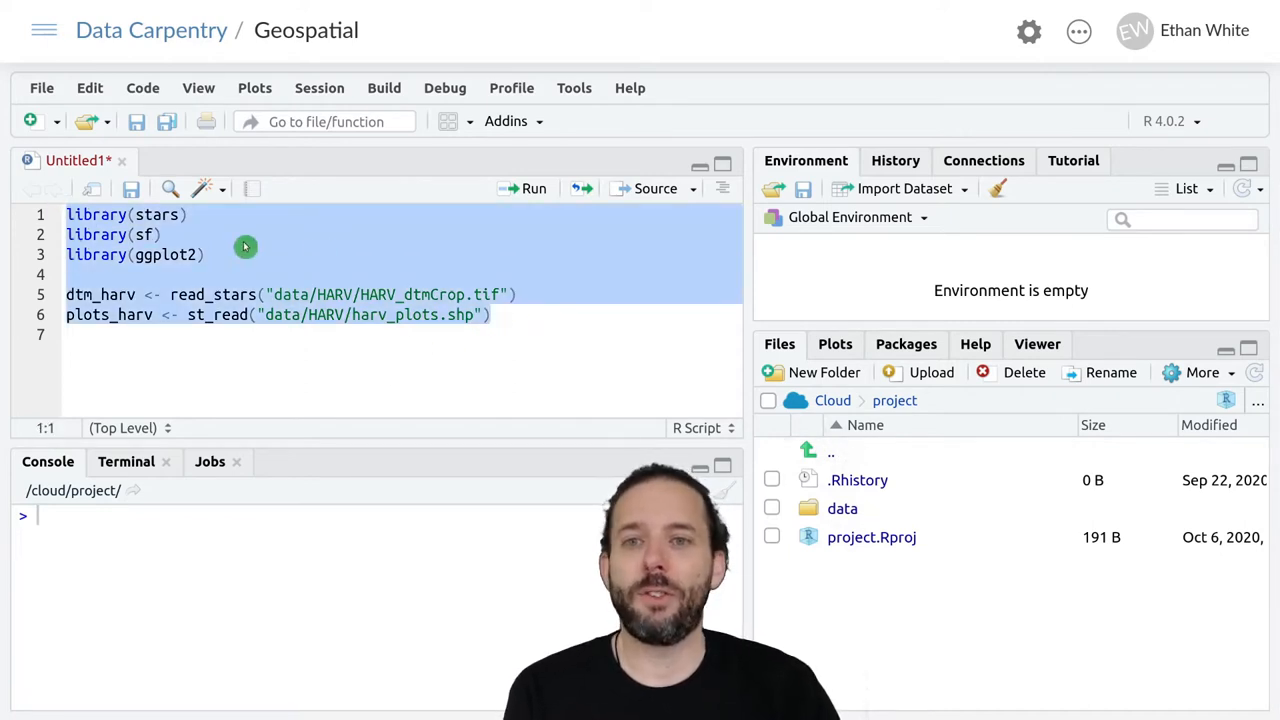
pyautogui.click(515, 188)
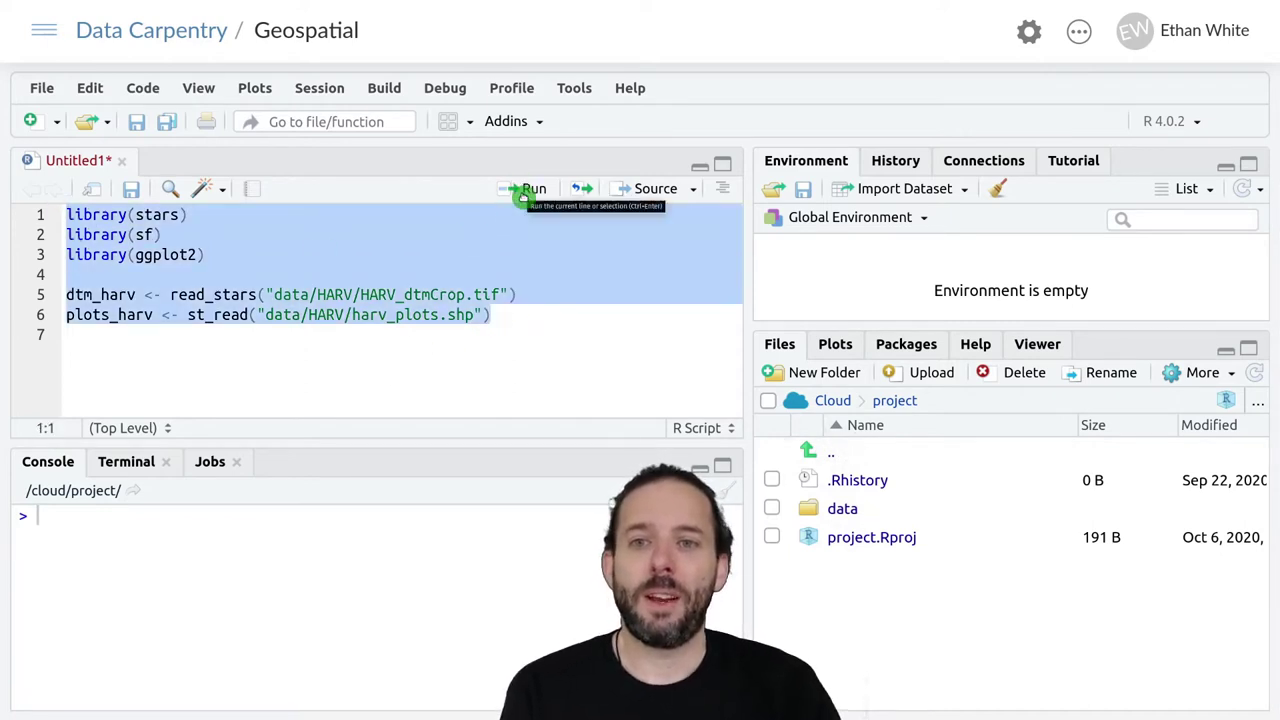
pyautogui.click(385, 367)
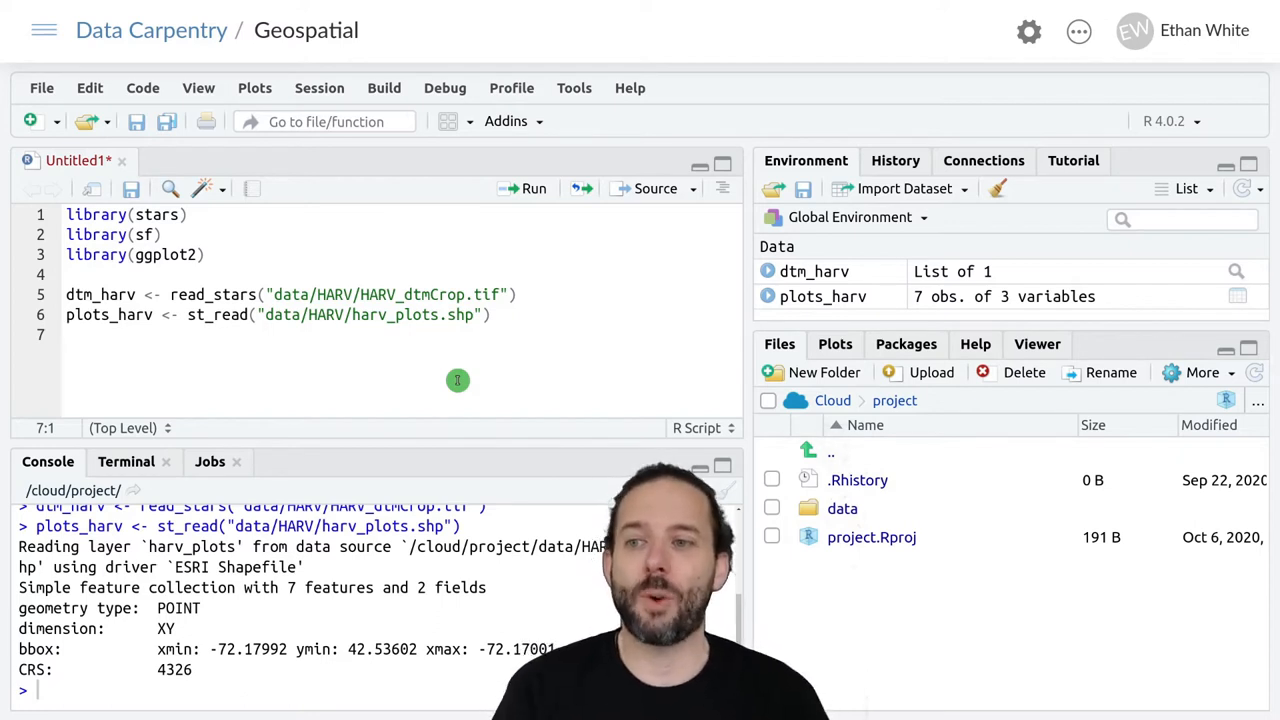
pyautogui.write('plots_harv_utm <- ')
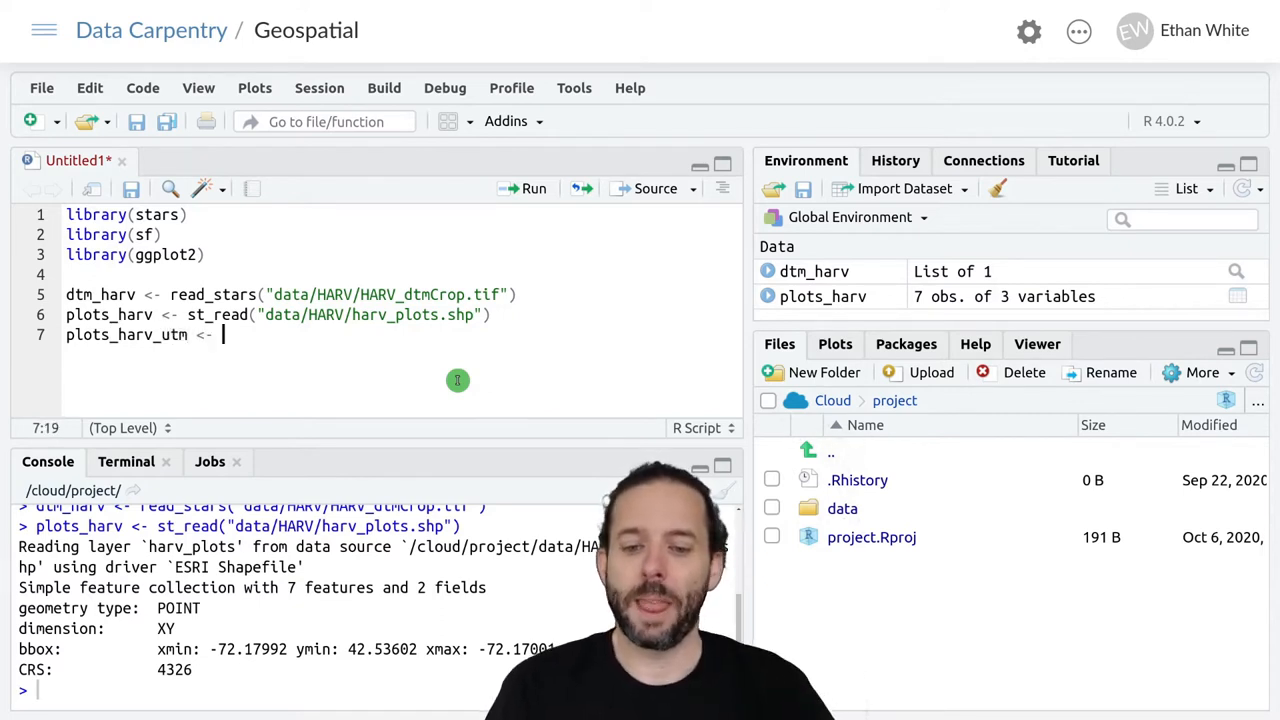
pyautogui.write('st_')
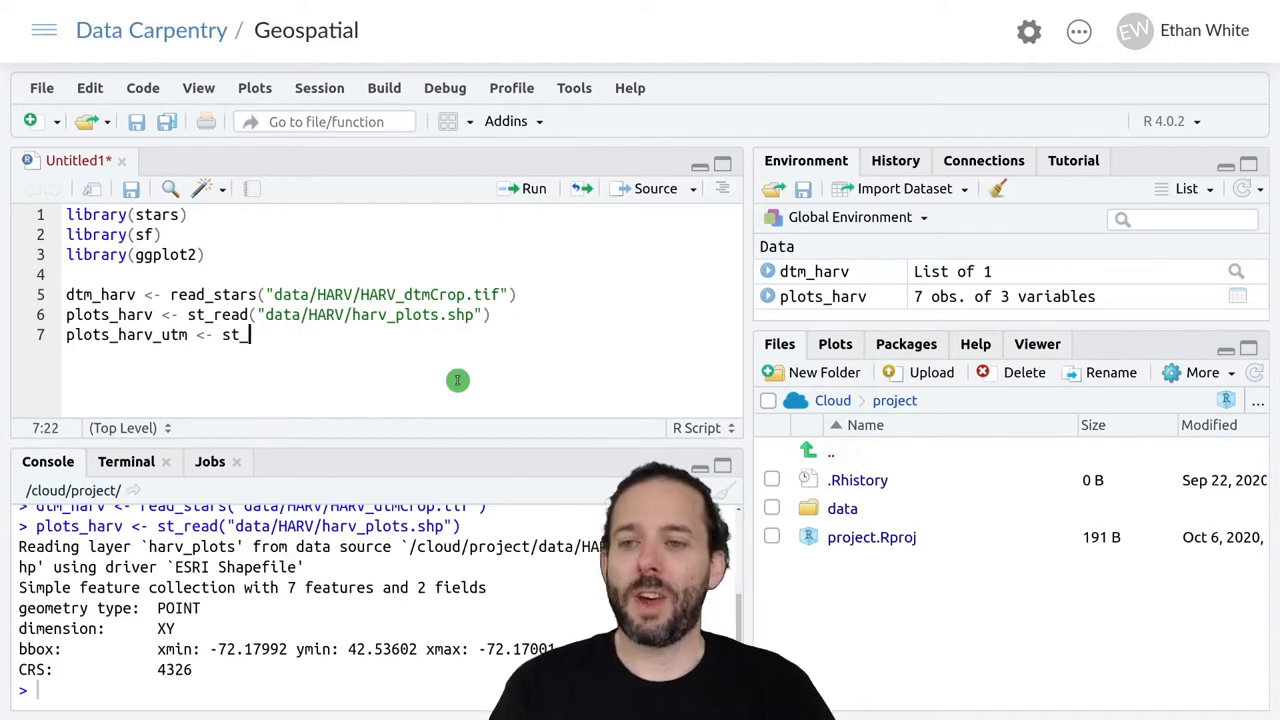
pyautogui.write('transf')
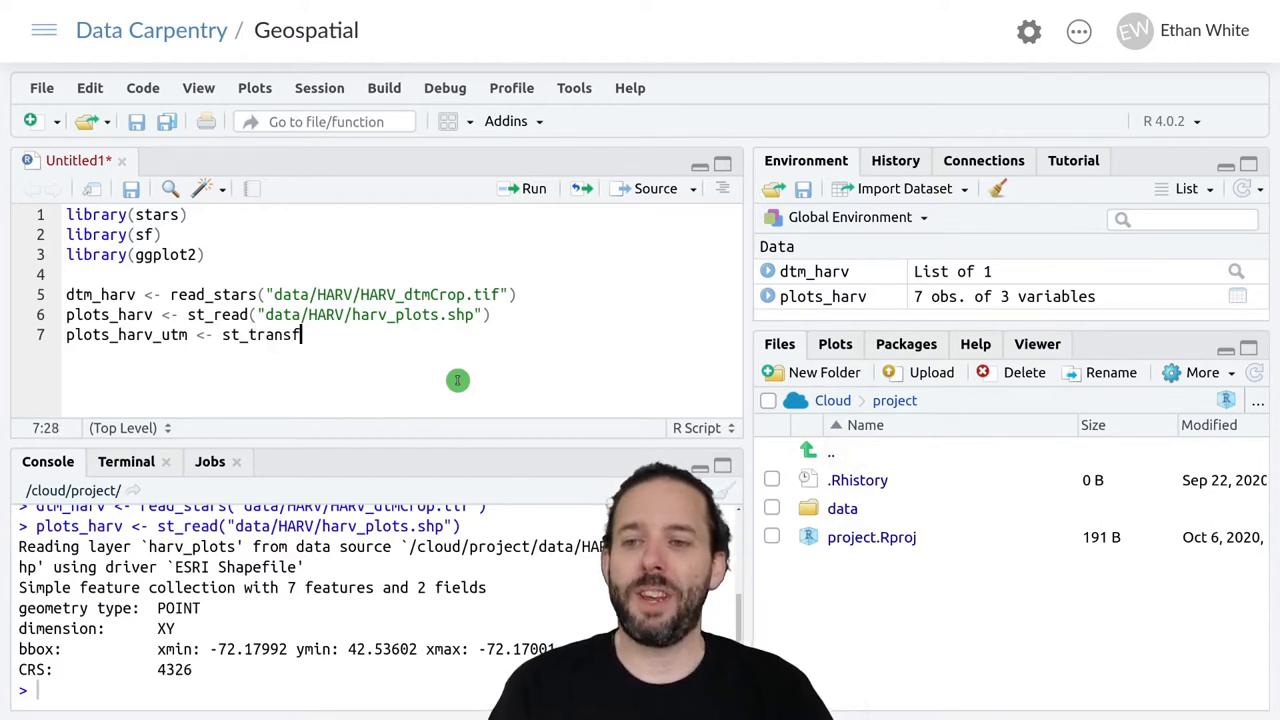
pyautogui.write('orm(')
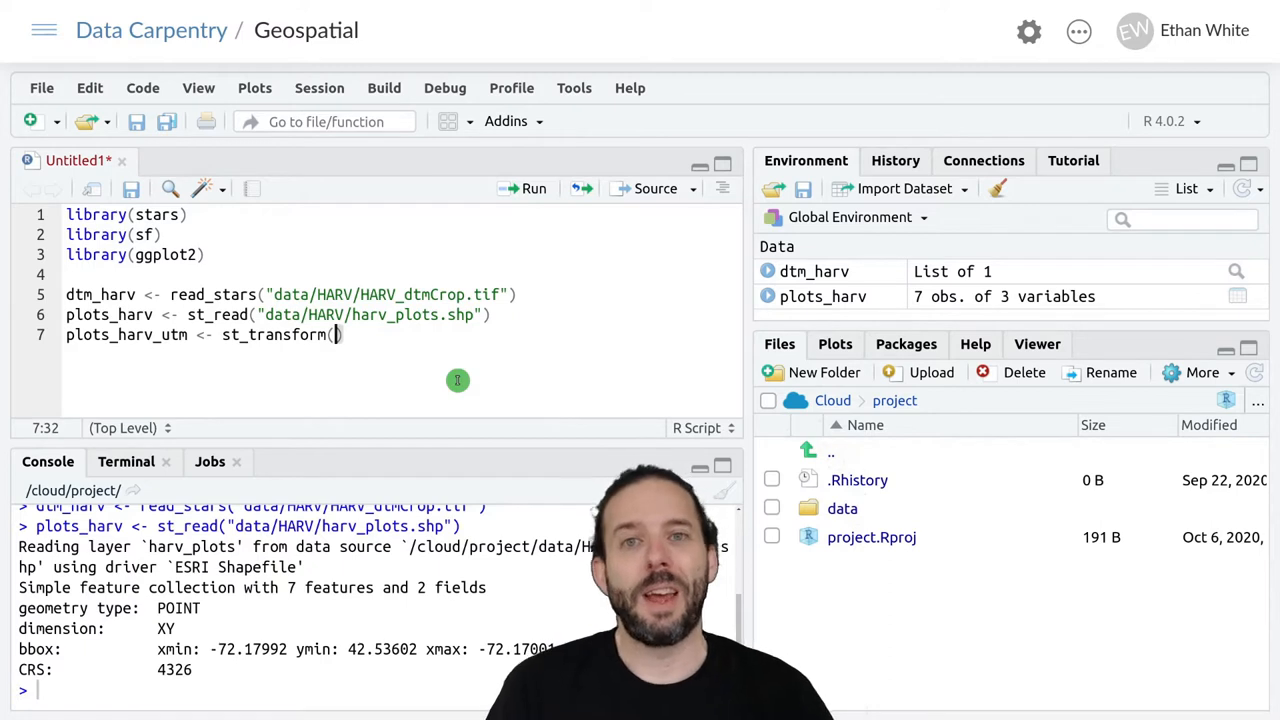
pyautogui.write('plots_')
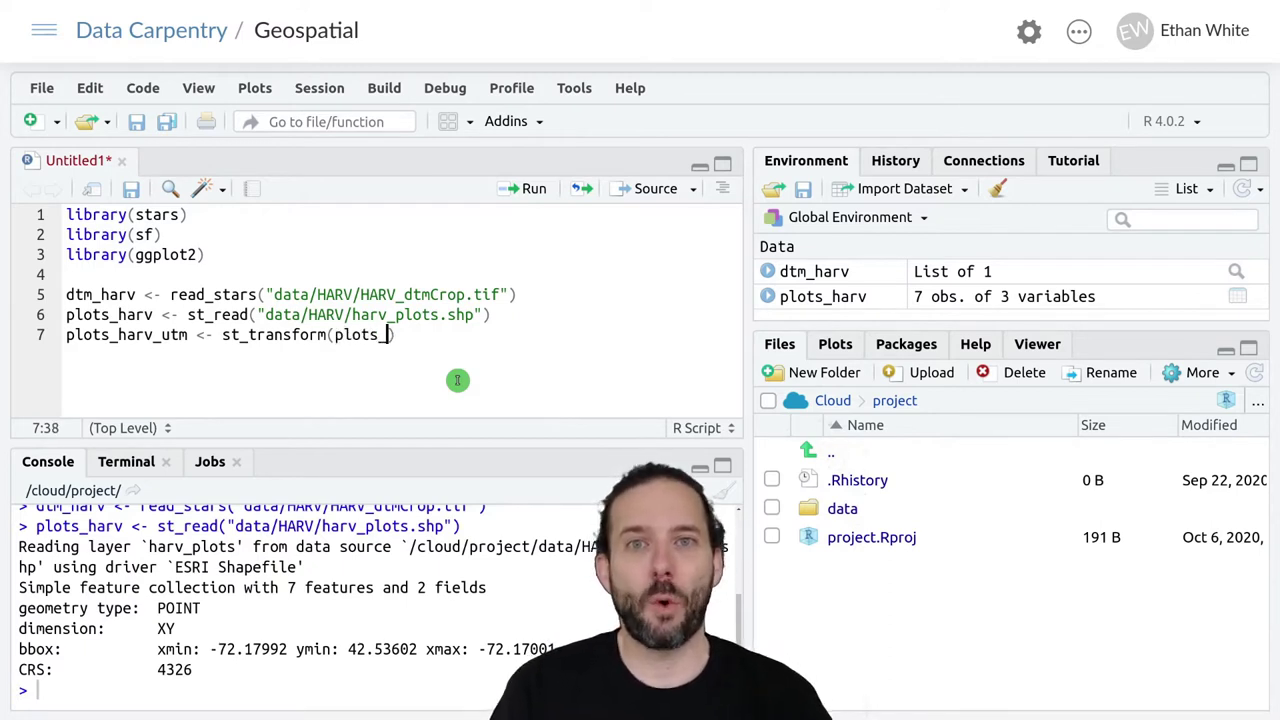
pyautogui.write('harv')
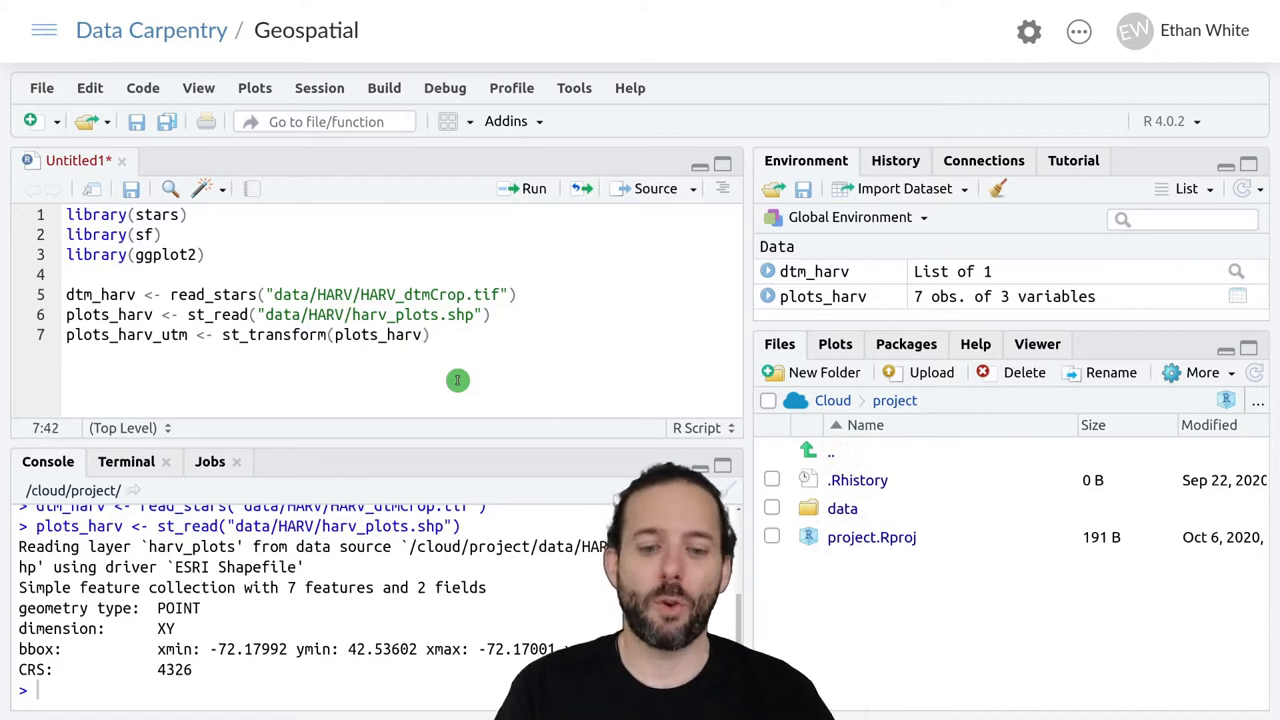
pyautogui.write(',')
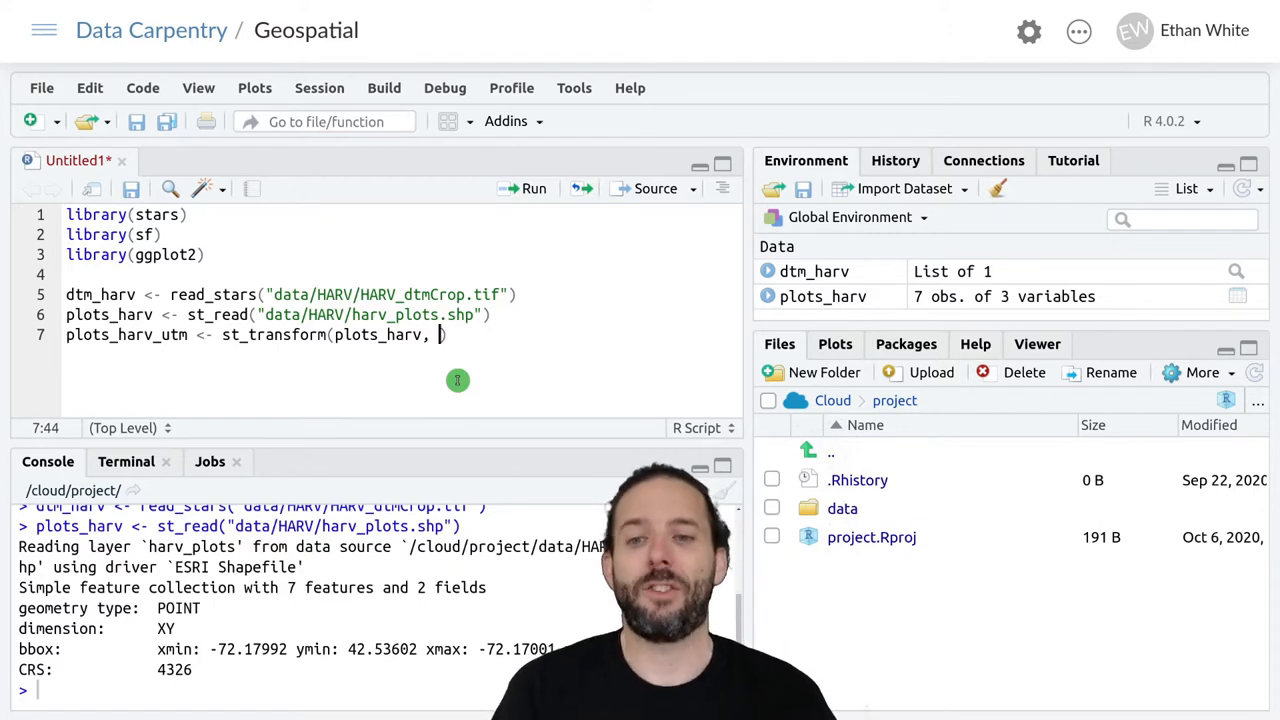
pyautogui.write('str_')
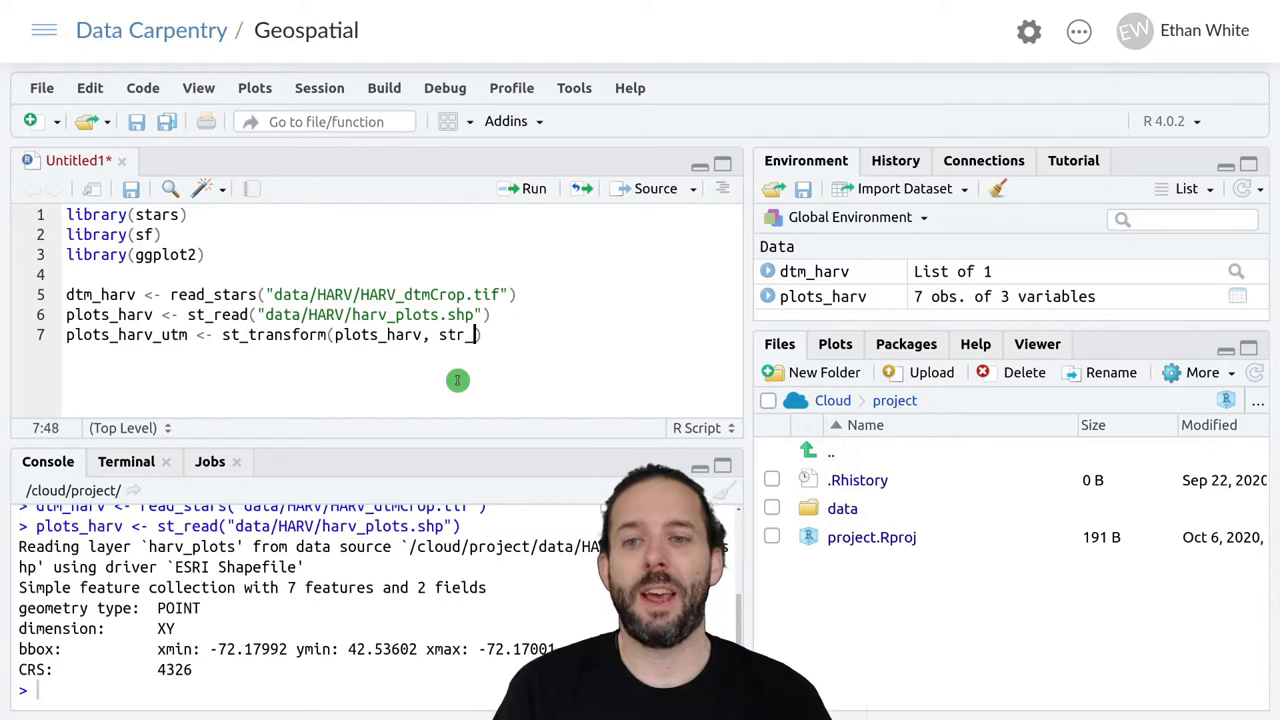
# Run plots_harv_utm <- st_transform(plots_harv, st_crs(dtm_harv)) on line 7.
pyautogui.press('BackSpace')
pyautogui.press('BackSpace')
pyautogui.write('_crs(')
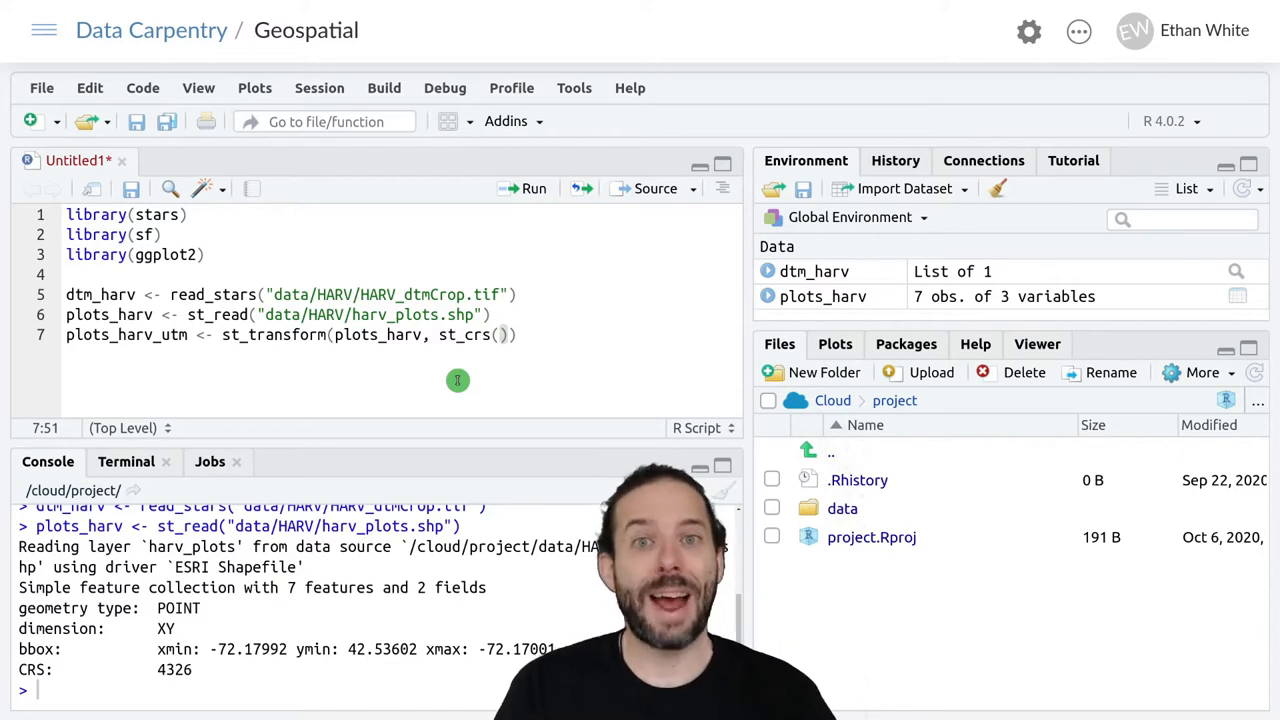
pyautogui.write('dtm_harv)')
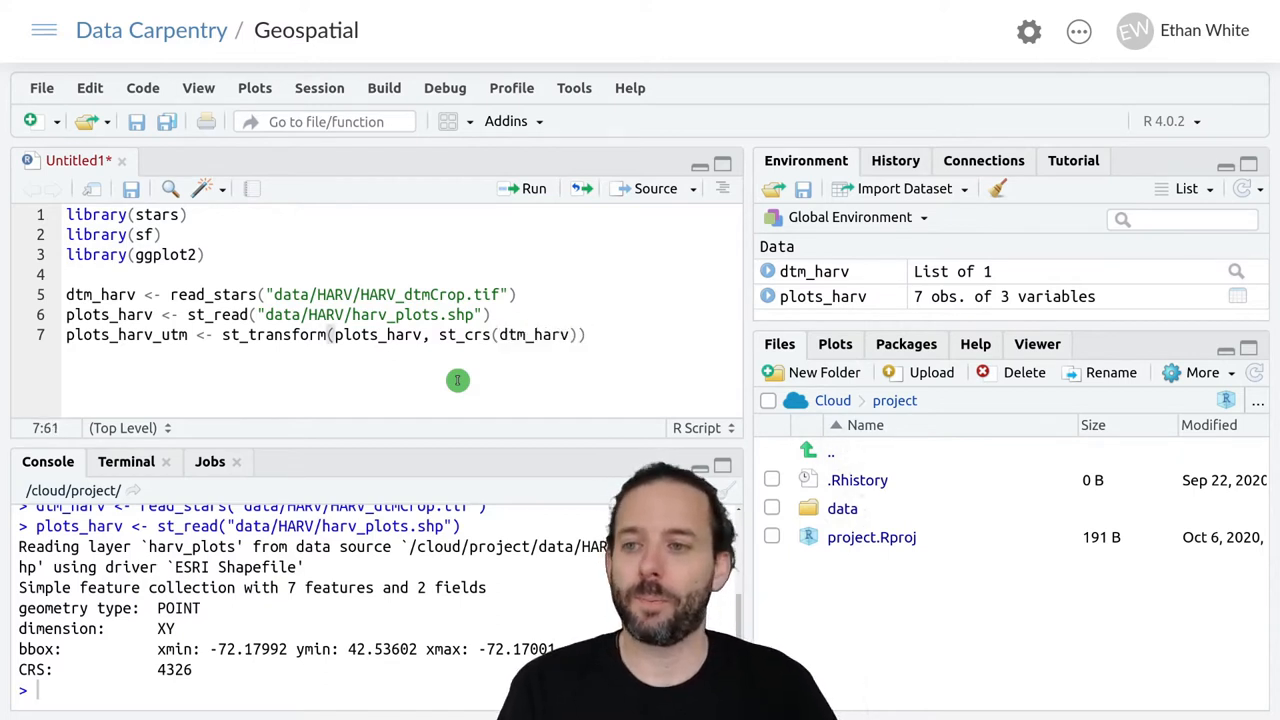
pyautogui.hotkey('ctrl', 'Return')
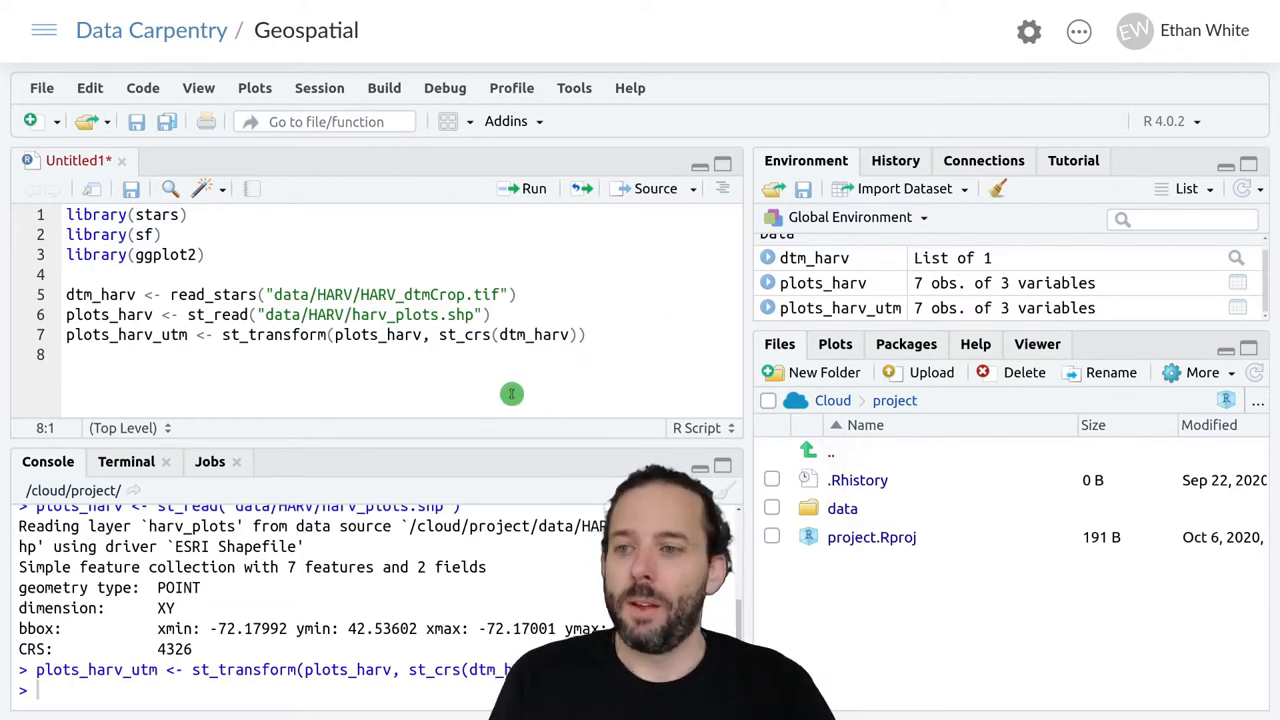
# Start line 9 as plot_elevations <- aggregate(dtm_harv, plots_harv_utm, replacing the stray 'aggregate'.
pyautogui.press('Return')
pyautogui.write('aggregate')
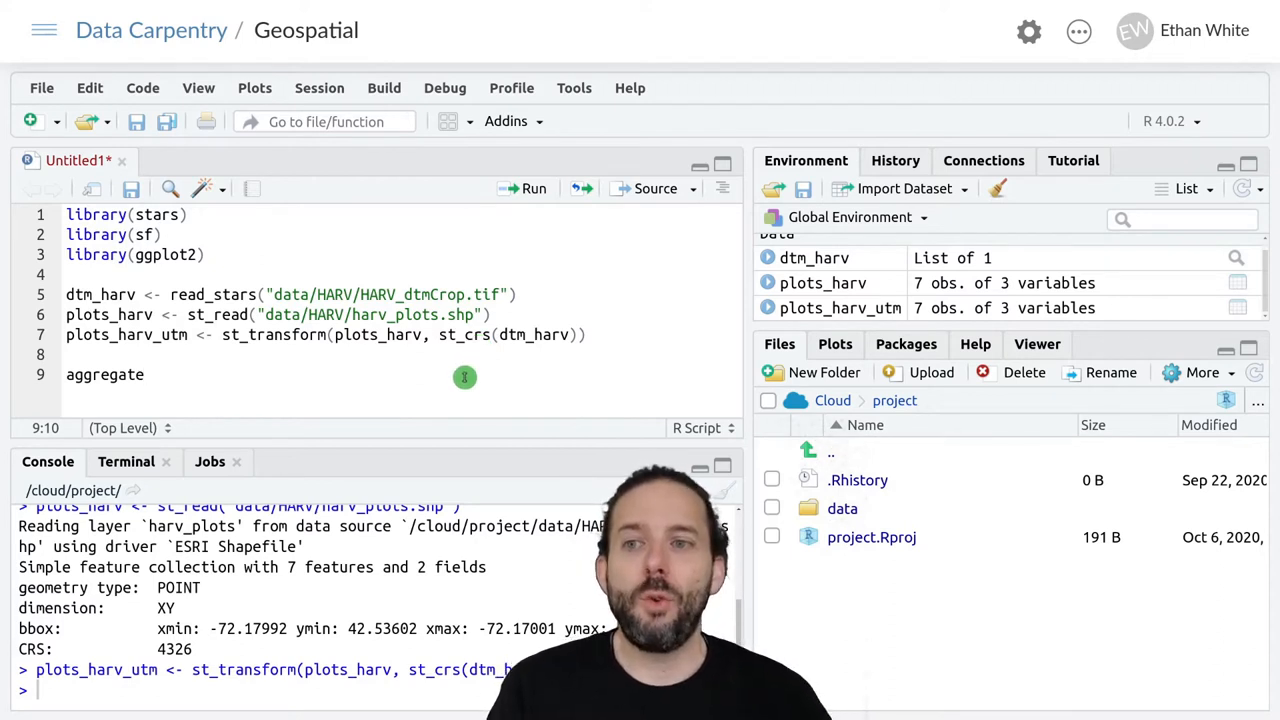
pyautogui.press('BackSpace')
pyautogui.press('BackSpace')
pyautogui.press('BackSpace')
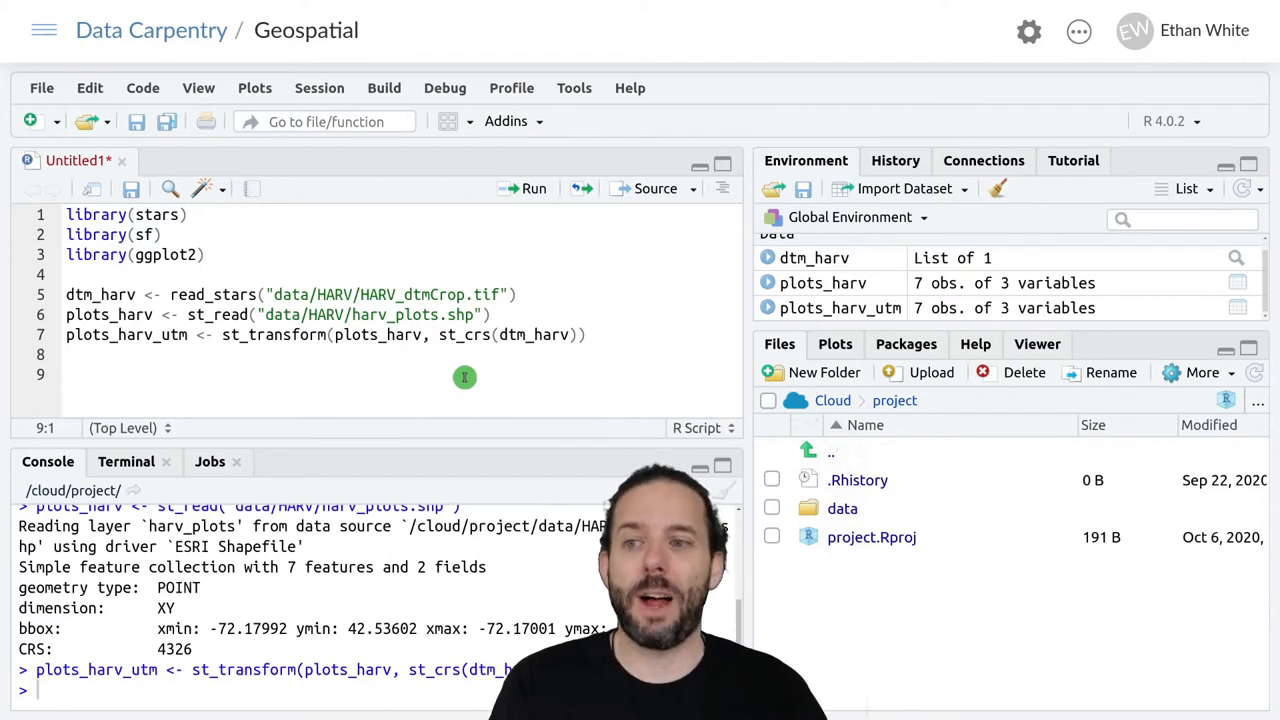
pyautogui.write('plot_elevations <- aggregate(')
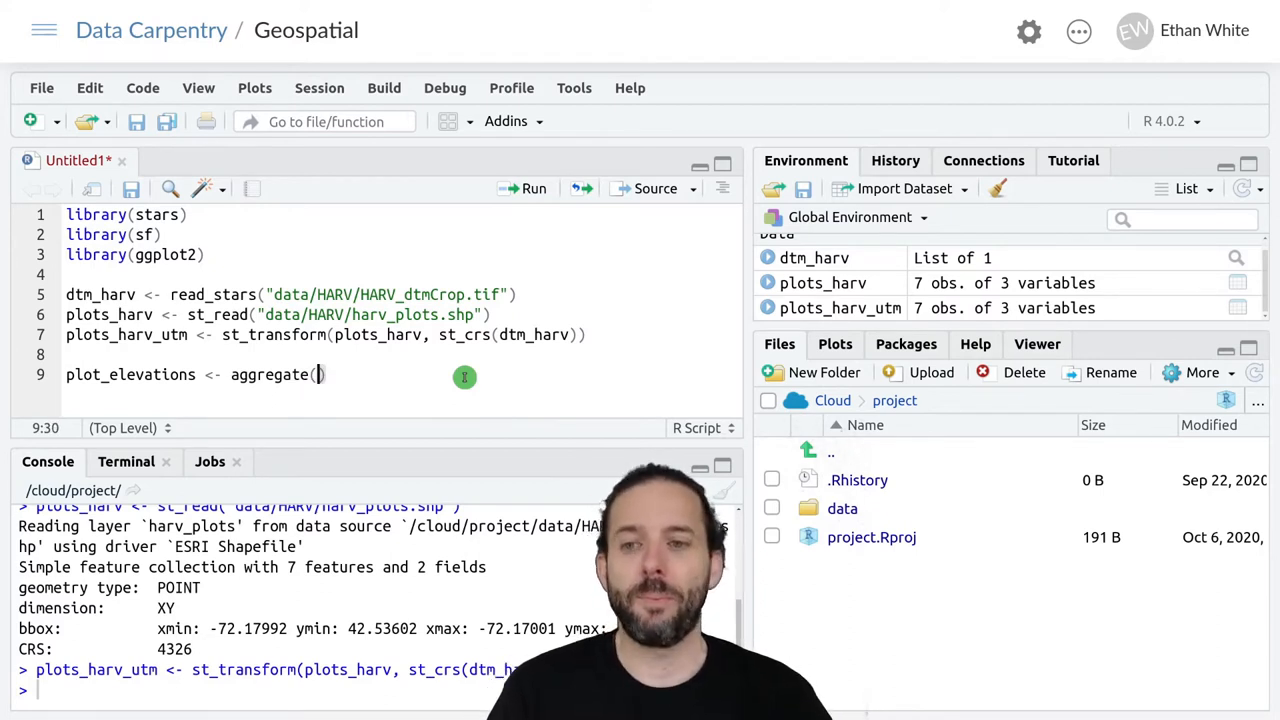
pyautogui.write('dtm_harv')
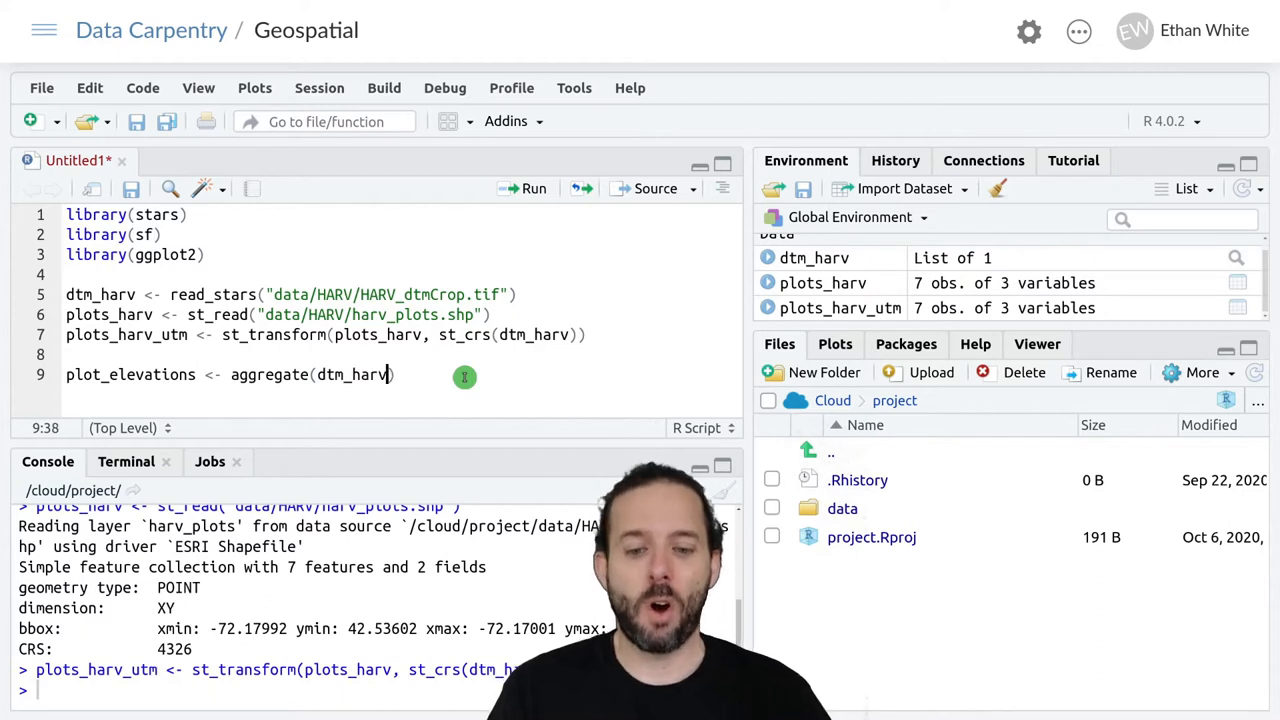
pyautogui.write(', ')
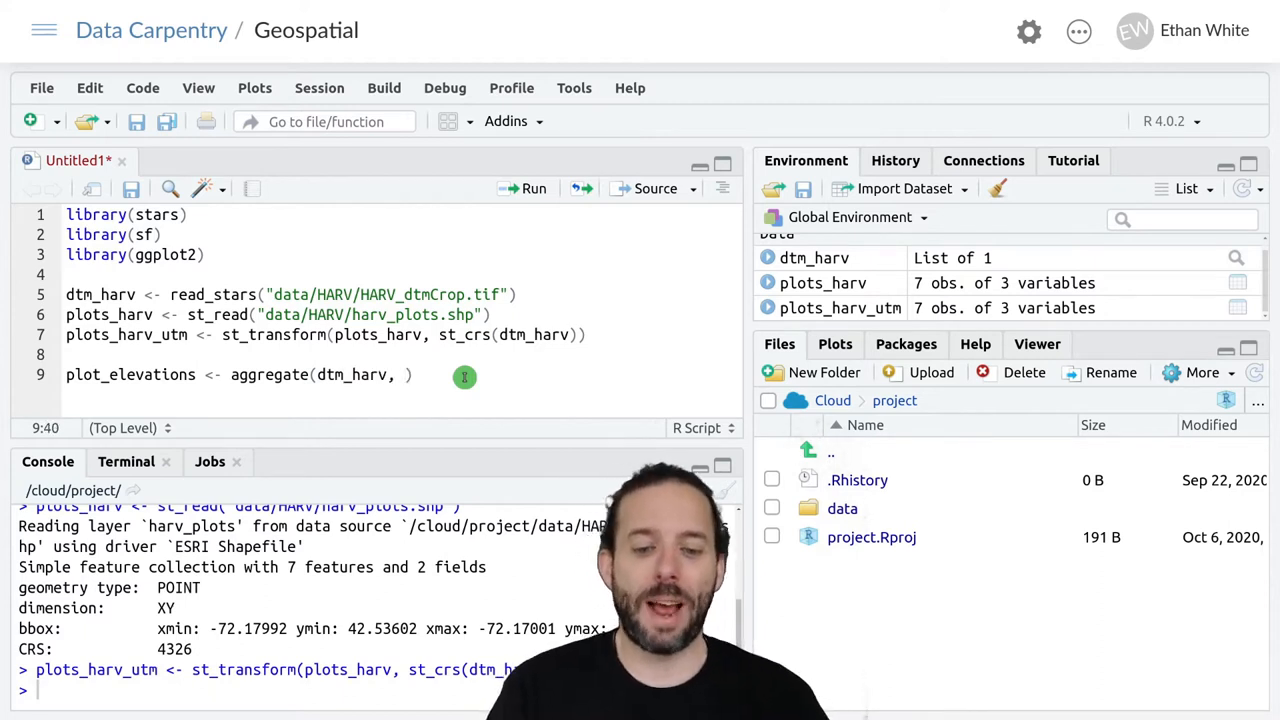
pyautogui.write('plots_harv')
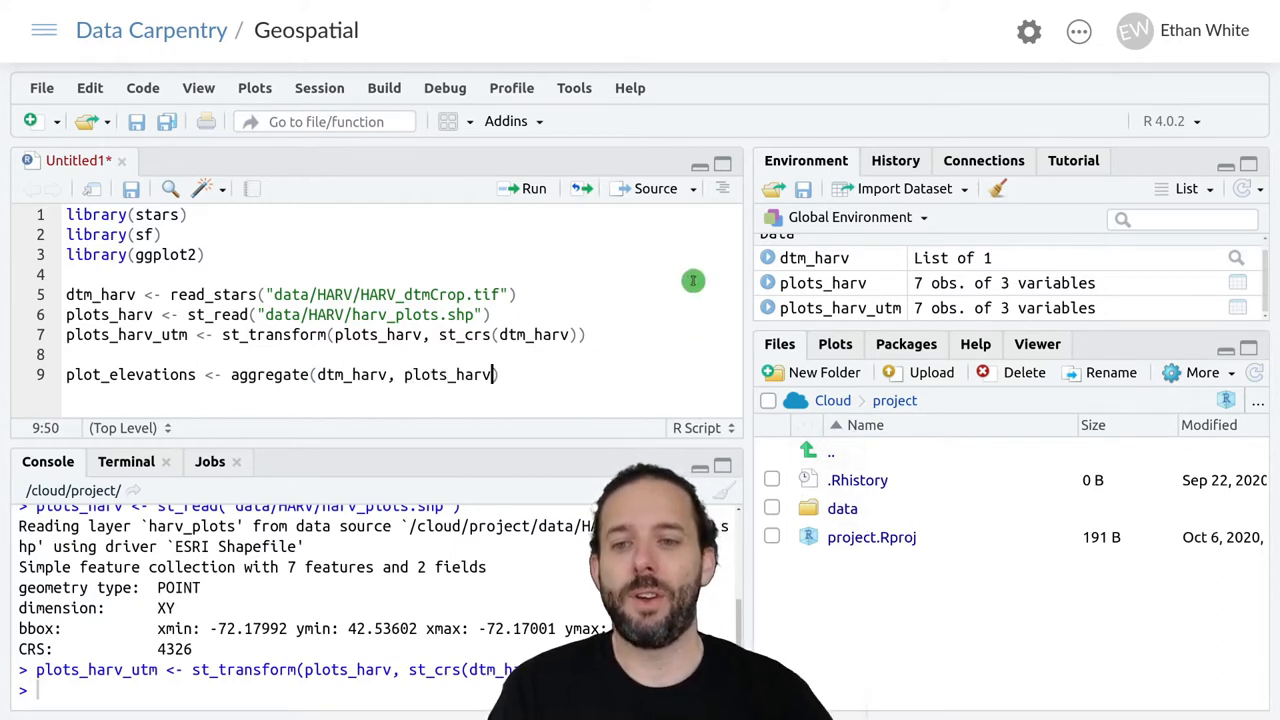
pyautogui.write('_utm,')
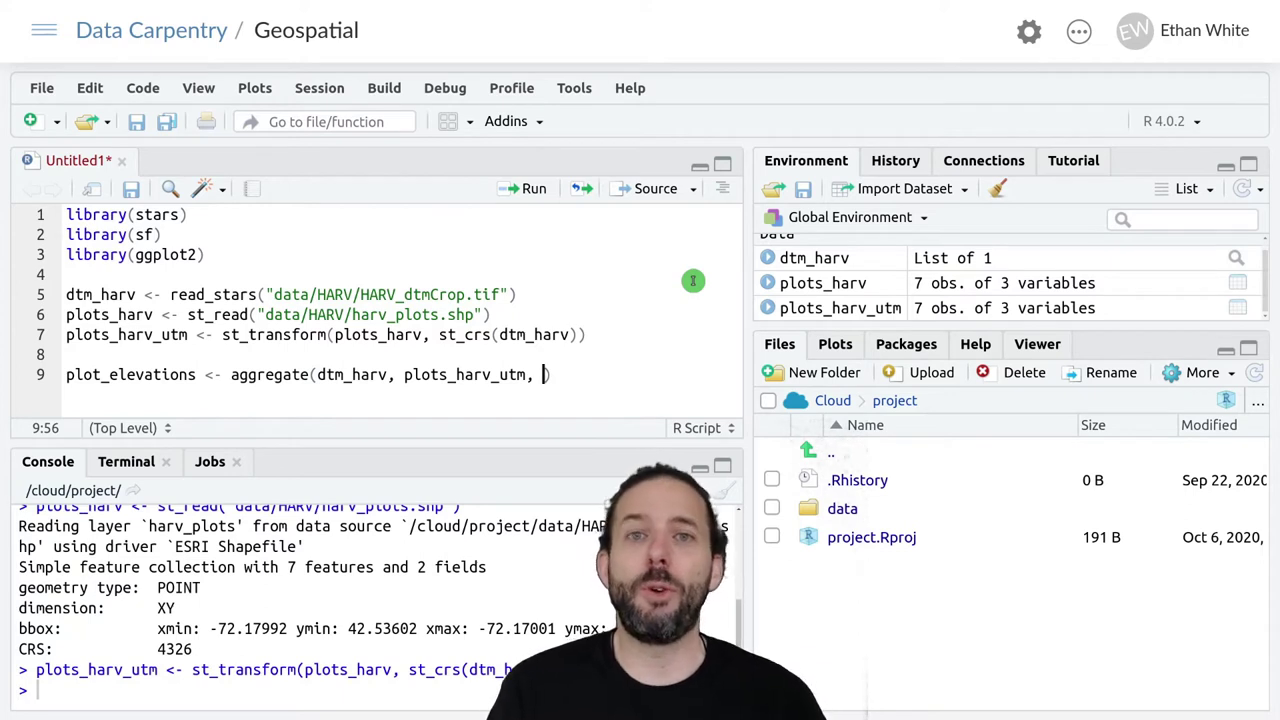
pyautogui.write('mean,')
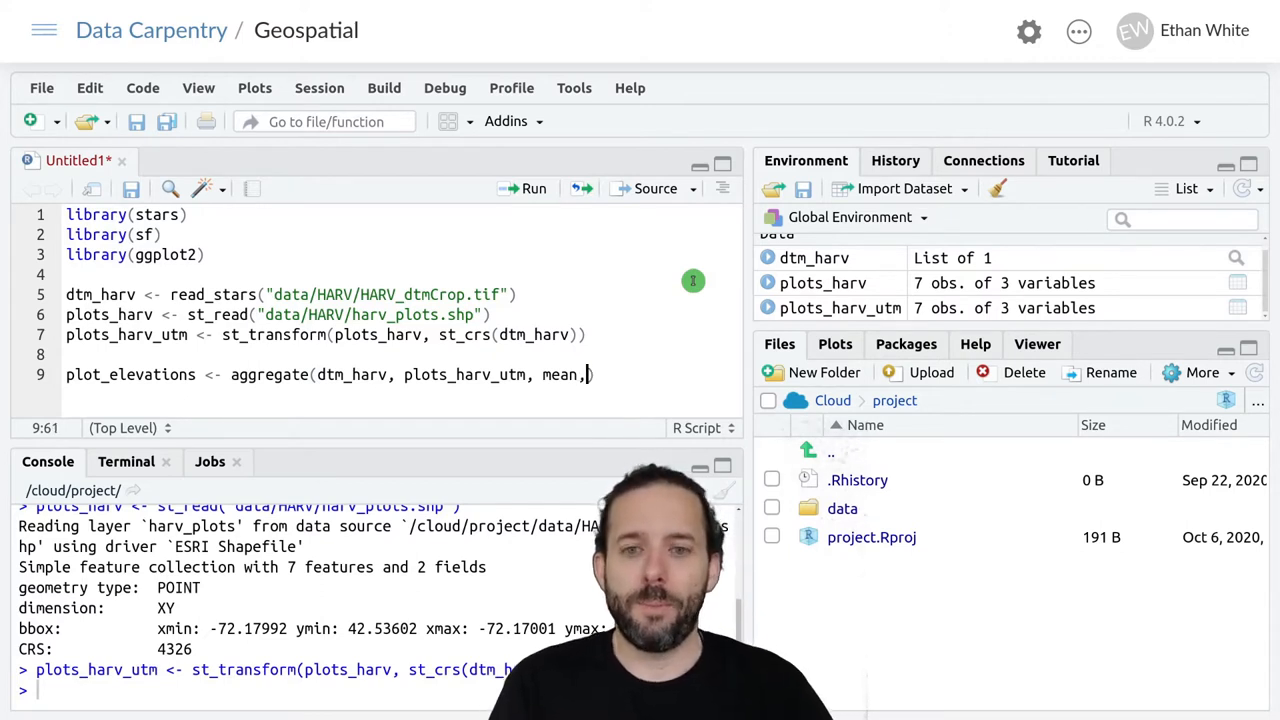
pyautogui.write('as_points = FALSE')
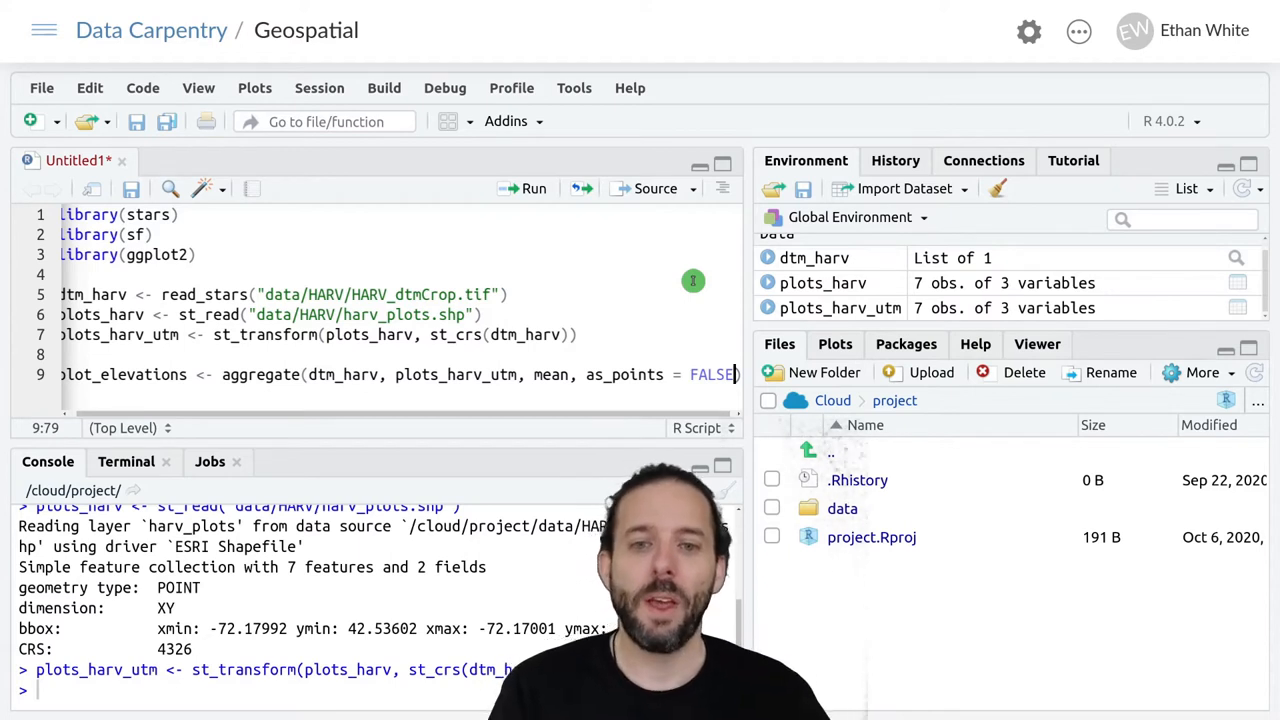
# Run the aggregation and view plot_elevations' seven averaged elevation values.
pyautogui.hotkey('ctrl', 'Return')
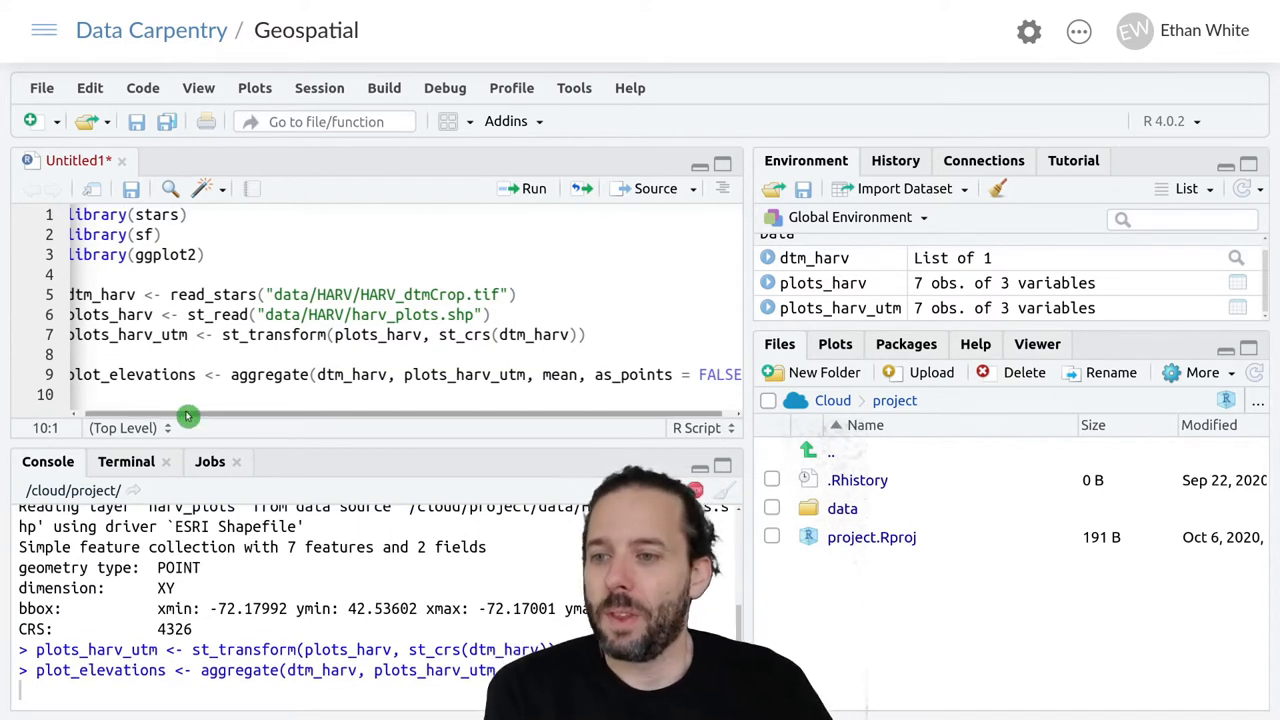
pyautogui.moveTo(188, 416); pyautogui.dragTo(130, 416)
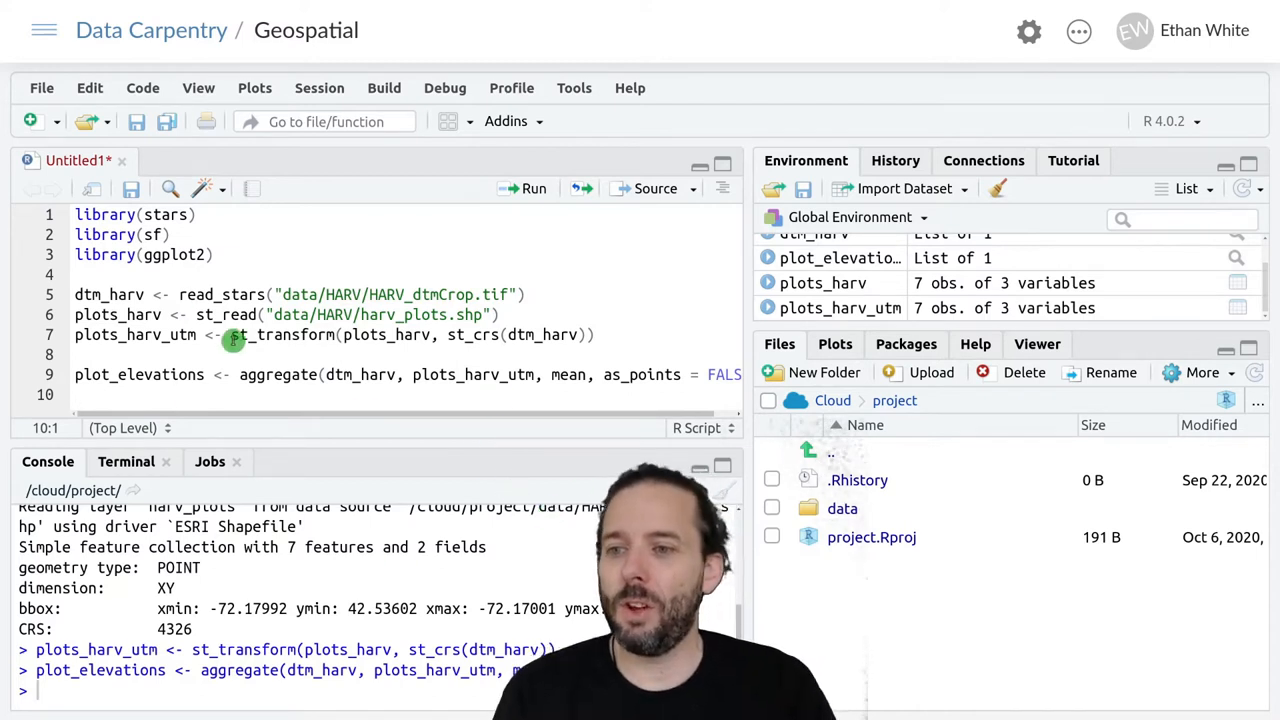
pyautogui.scroll(2, 904, 300)
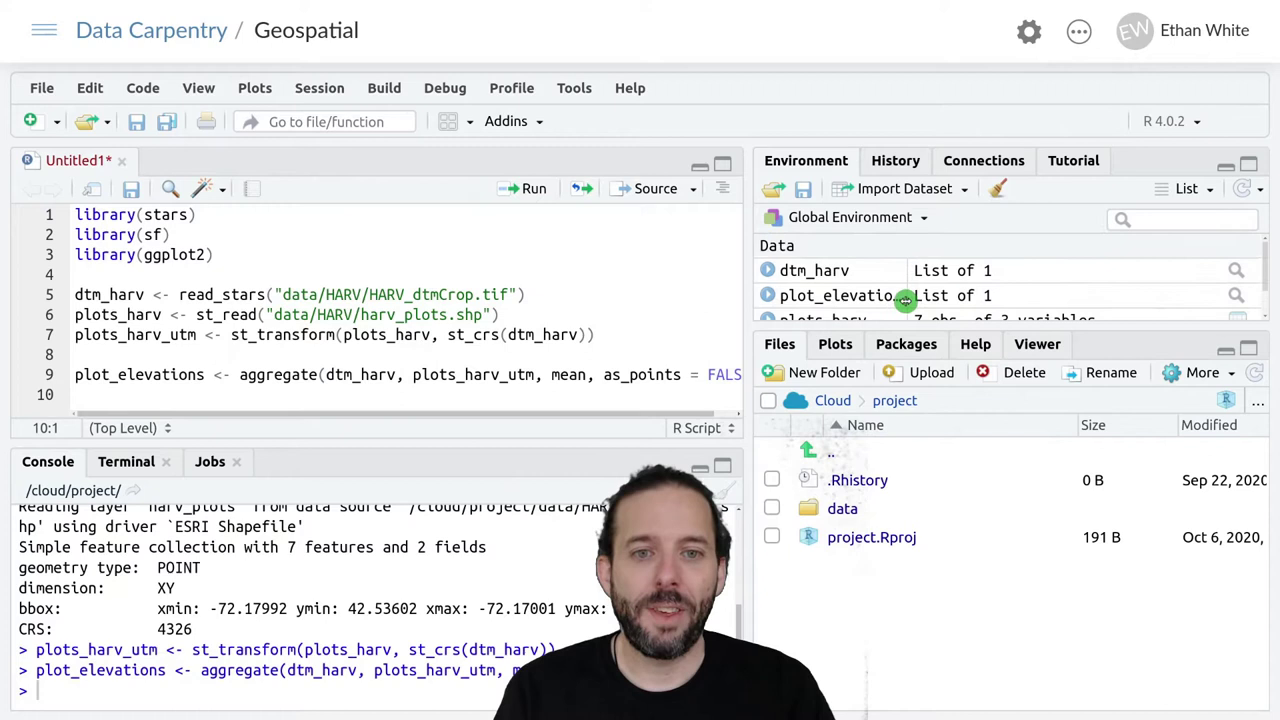
pyautogui.click(846, 298)
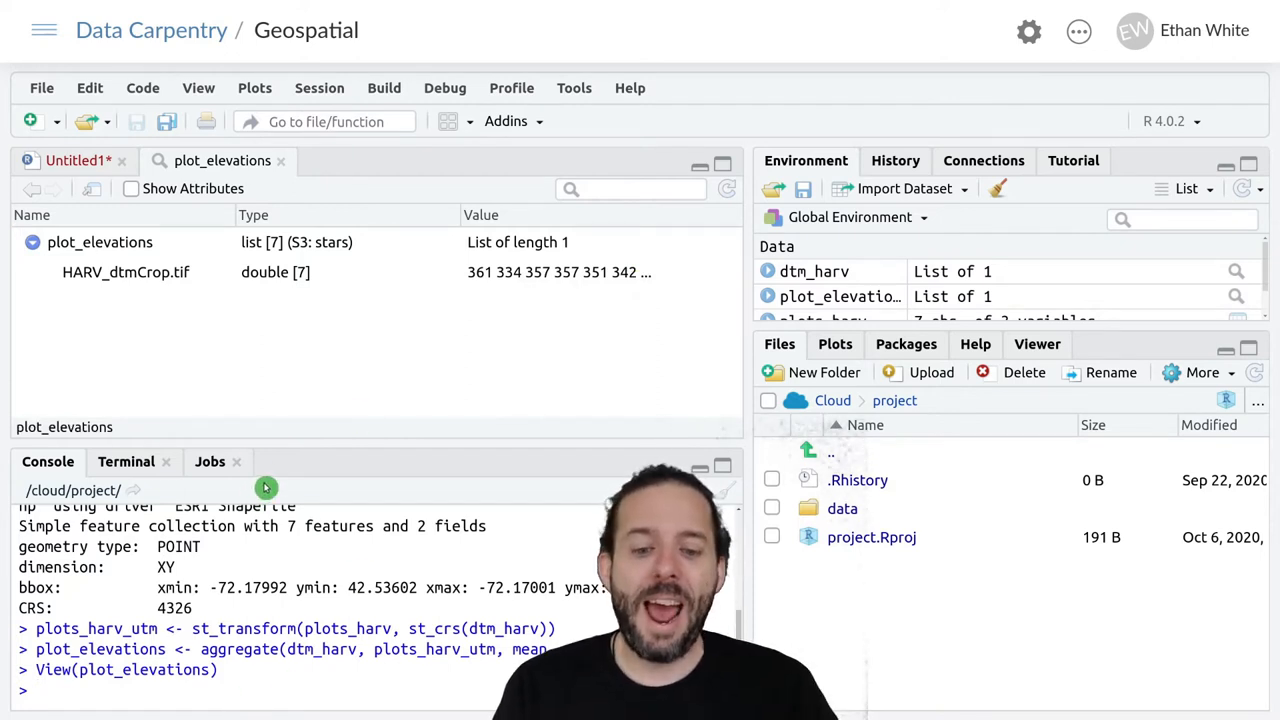
# Return to the Untitled1* script from the plot_elevations view.
pyautogui.moveTo(126, 272)
pyautogui.click(62, 162)
pyautogui.write('plot')
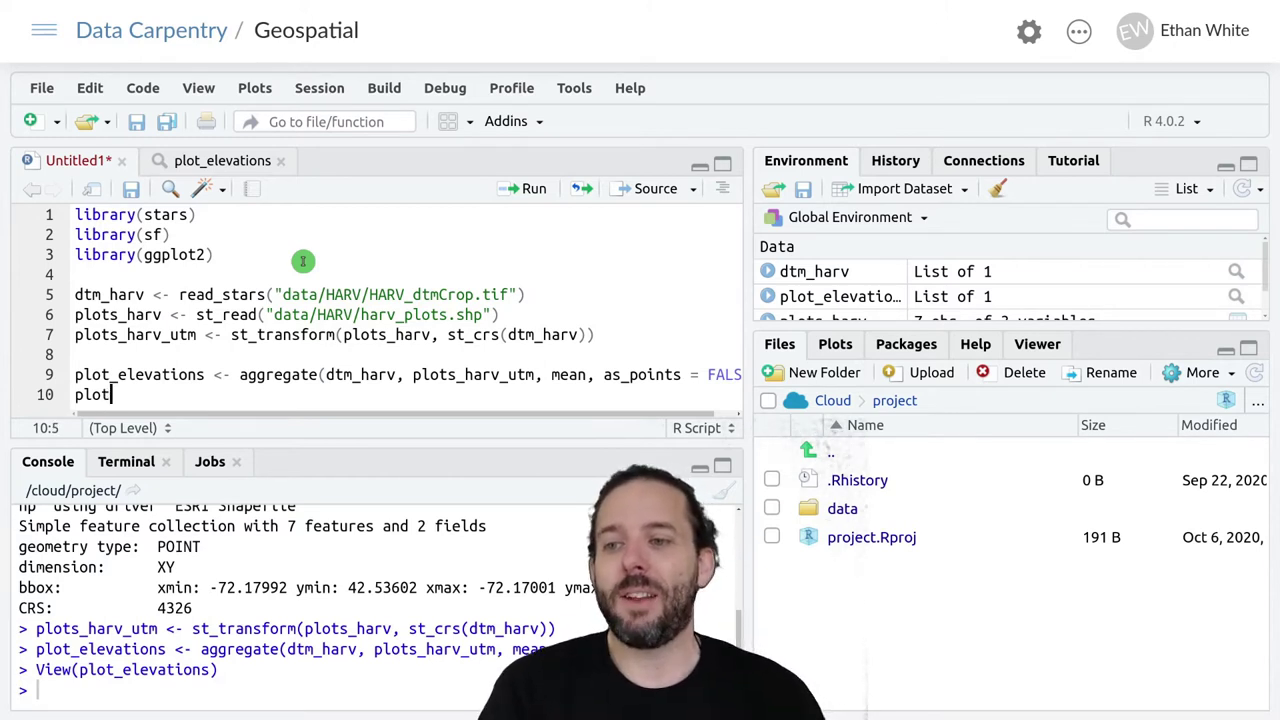
pyautogui.write('_elevations$')
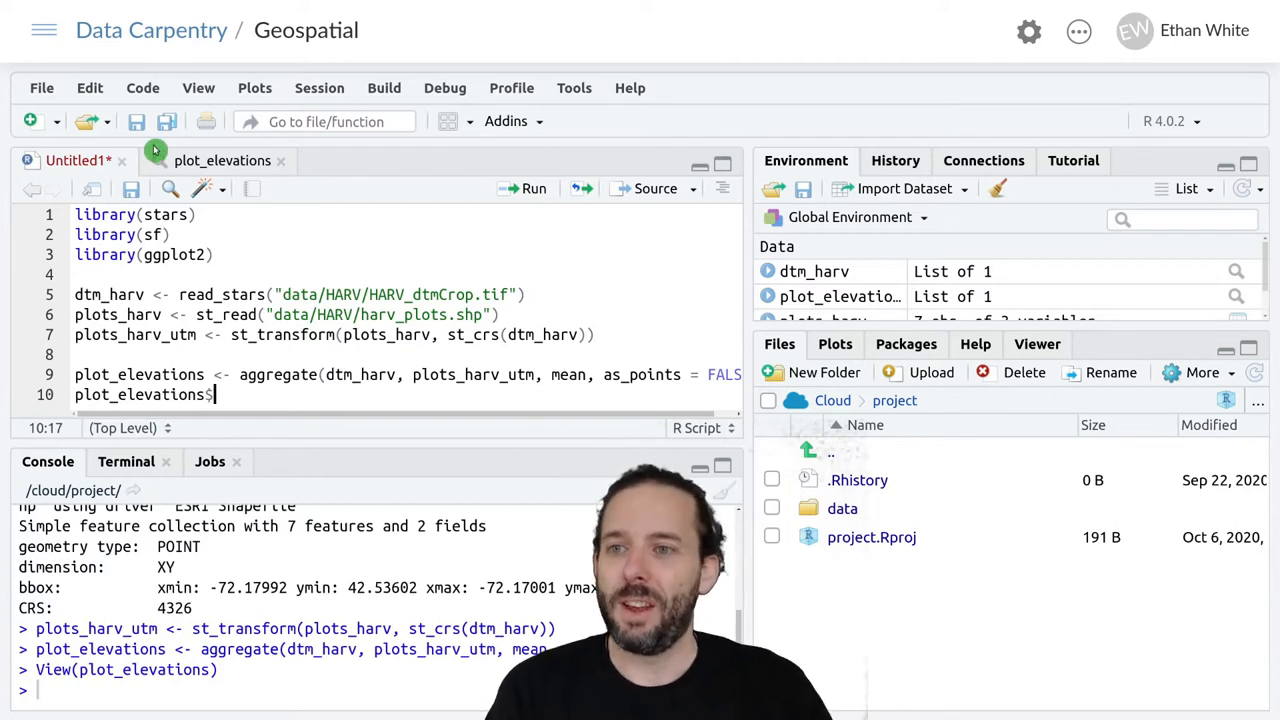
# Run plot_elevations$HARV_dtmCrop.tif on line 10, printing seven values from 334.35 to 360.95.
pyautogui.click(179, 162)
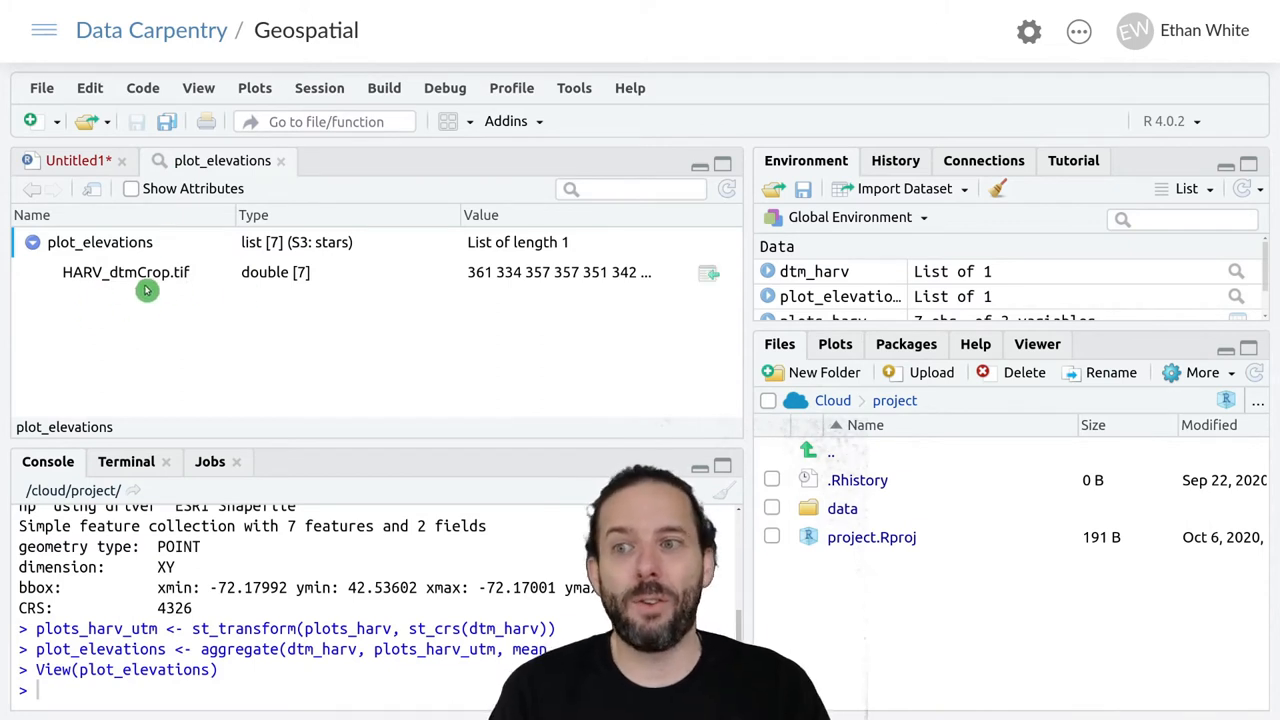
pyautogui.click(100, 165)
pyautogui.write('plot_elevations$H')
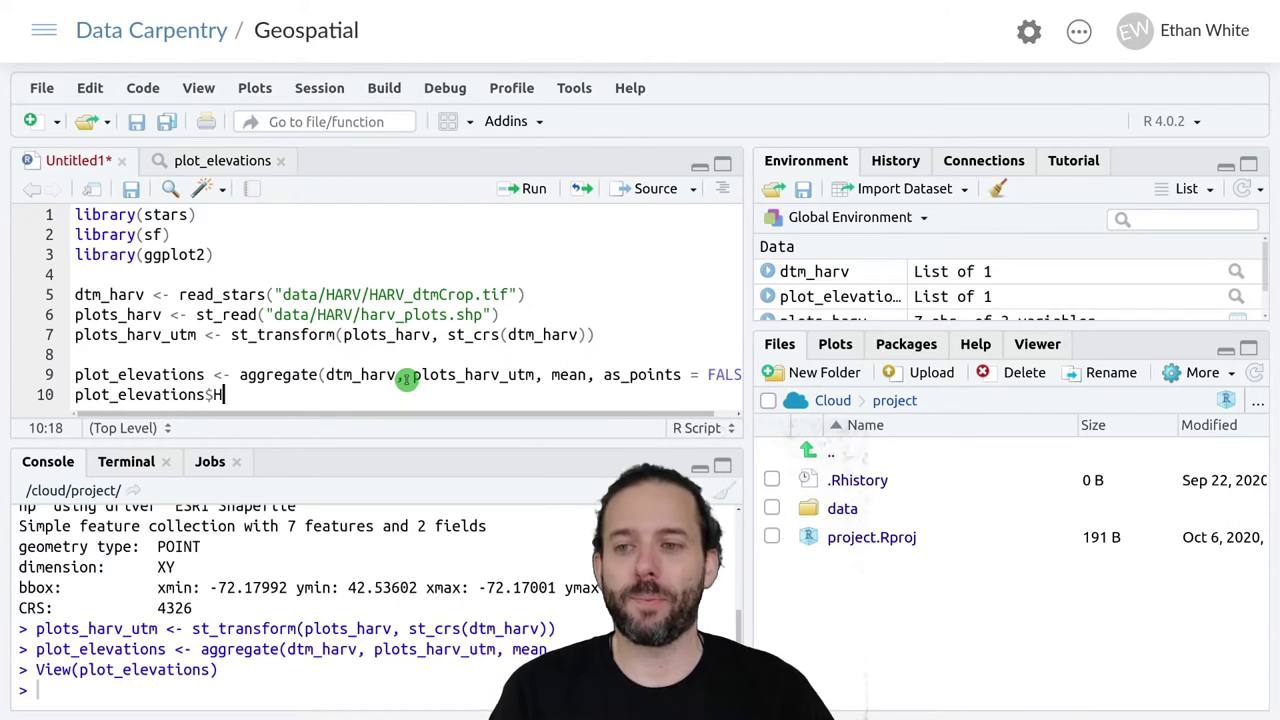
pyautogui.write('ARV')
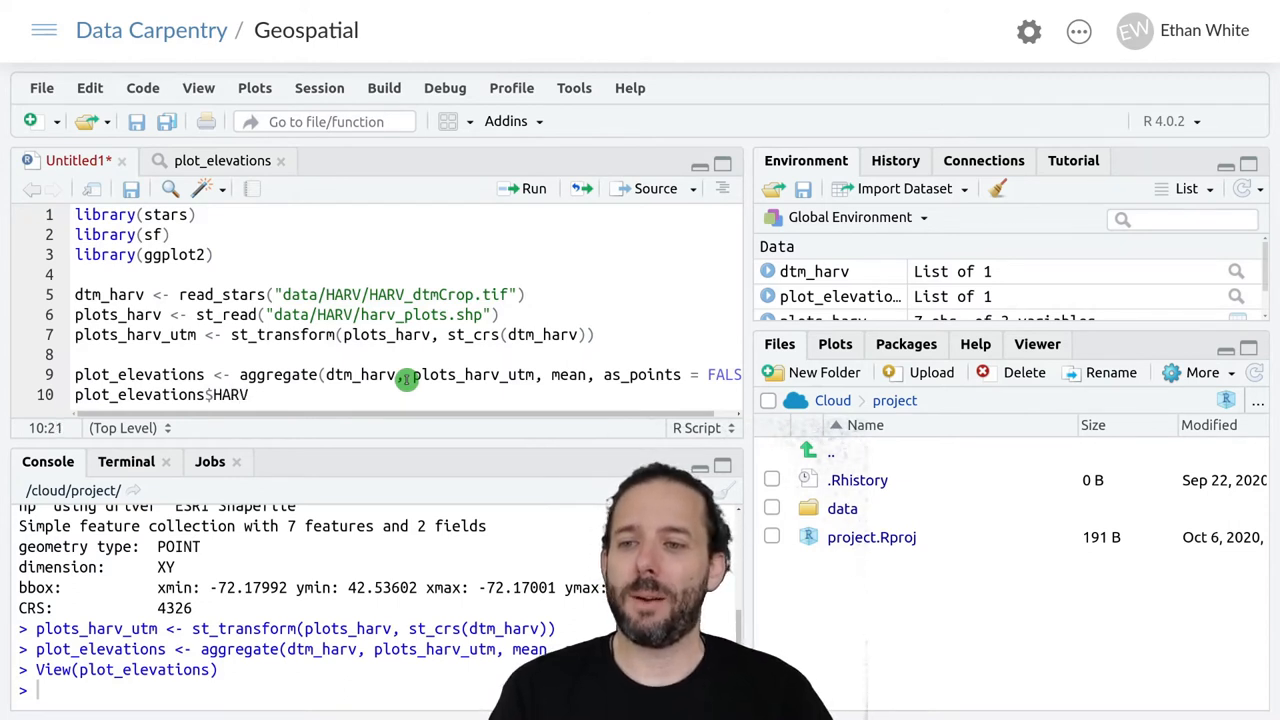
pyautogui.press('Tab')
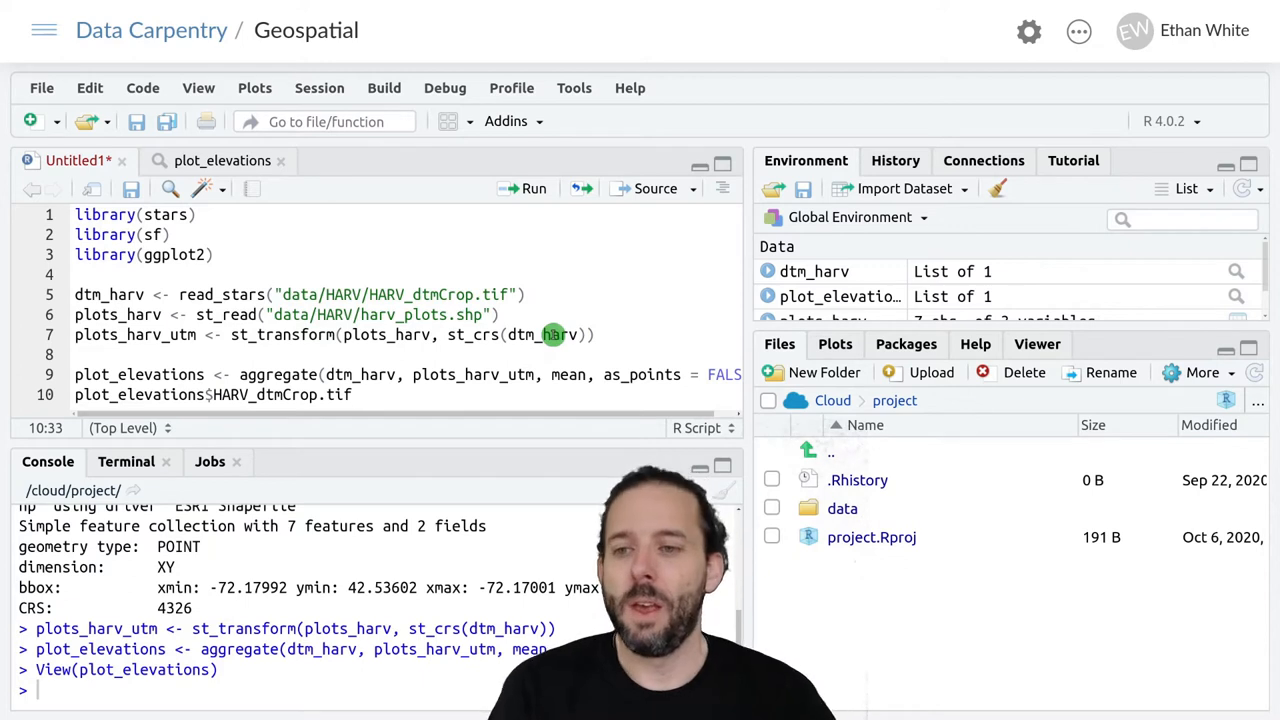
pyautogui.hotkey('ctrl', 'Return')
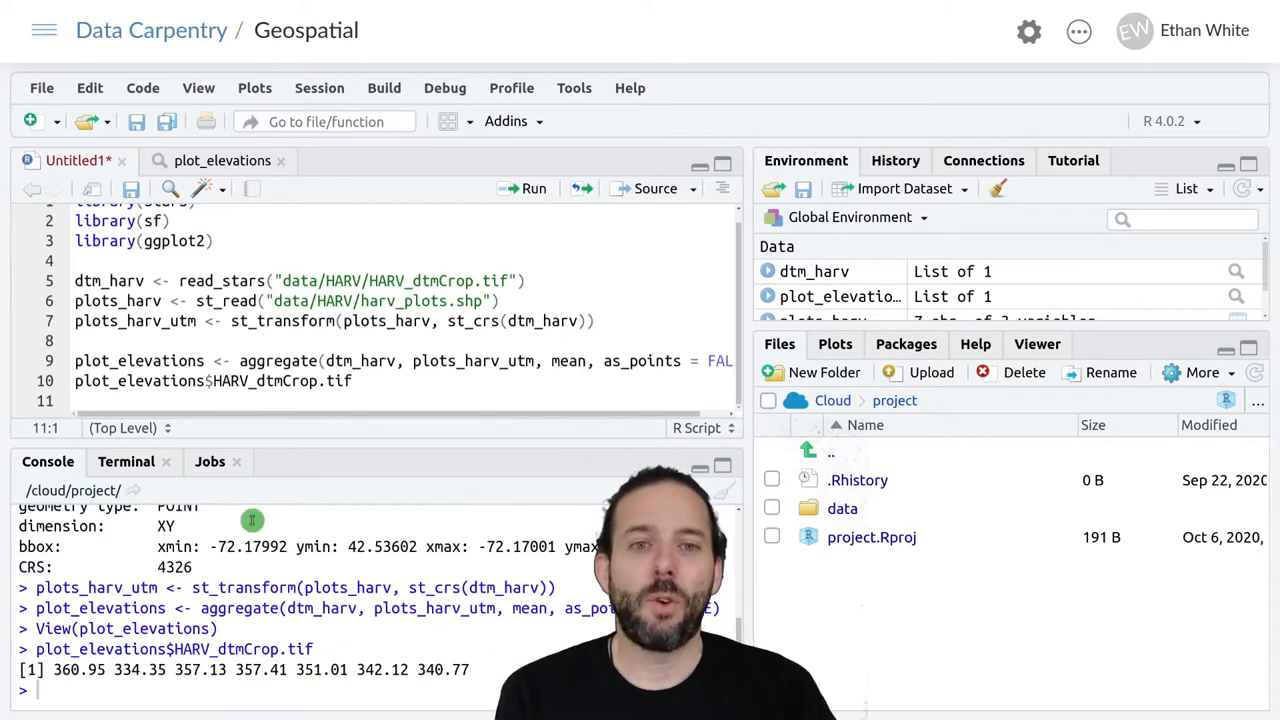
pyautogui.moveTo(922, 332); pyautogui.dragTo(918, 388)
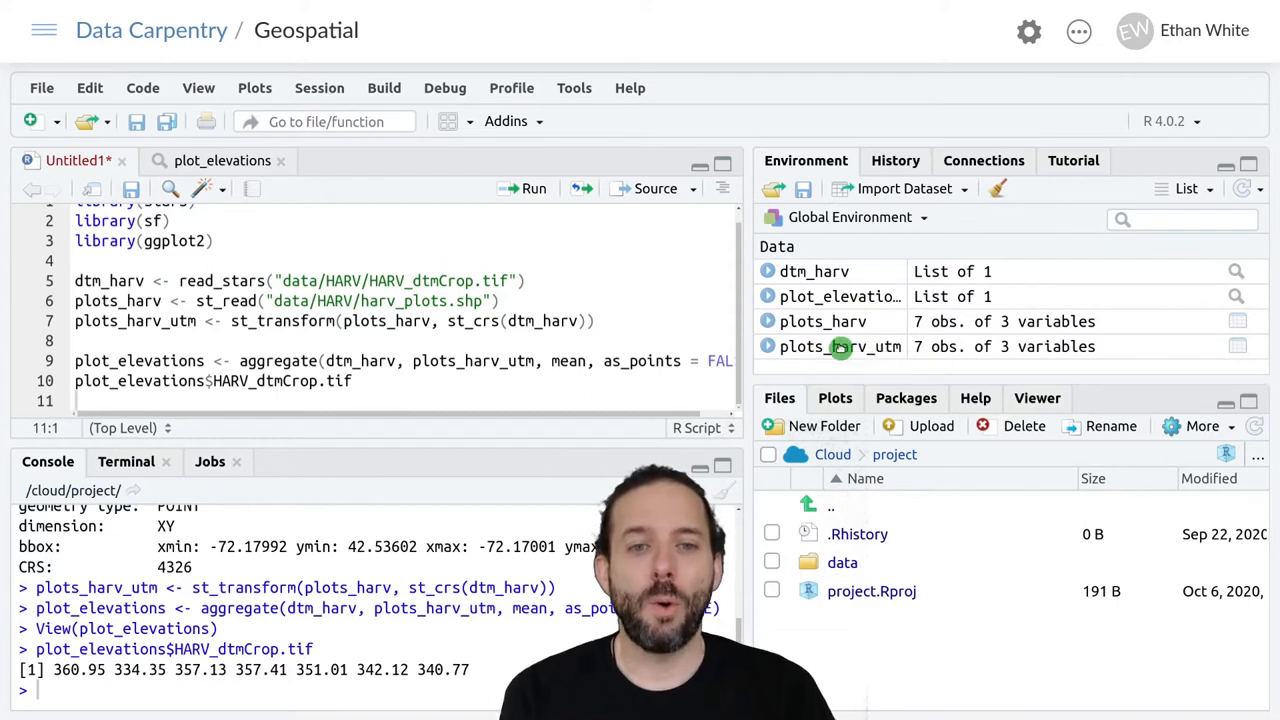
# View the plots_harv_utm table with its plot_id, plot_type and geometry columns.
pyautogui.click(840, 346)
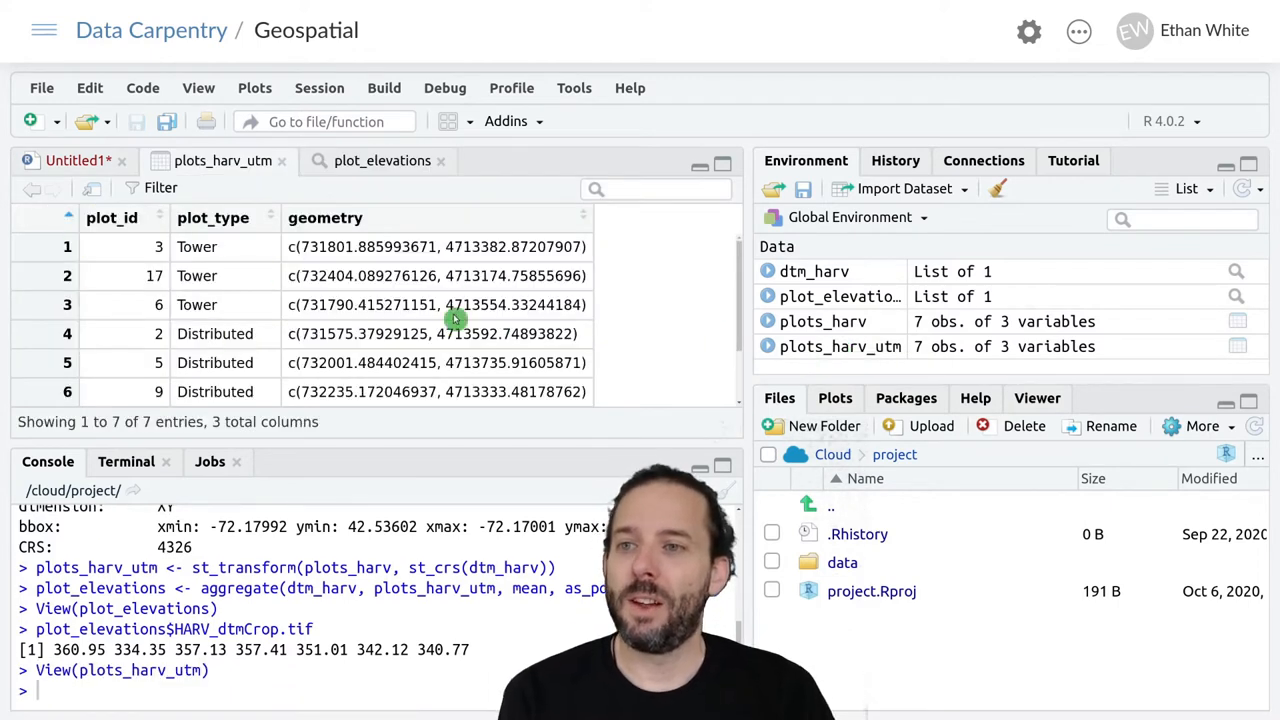
pyautogui.scroll(-1, 276, 333)
pyautogui.scroll(2, 280, 314)
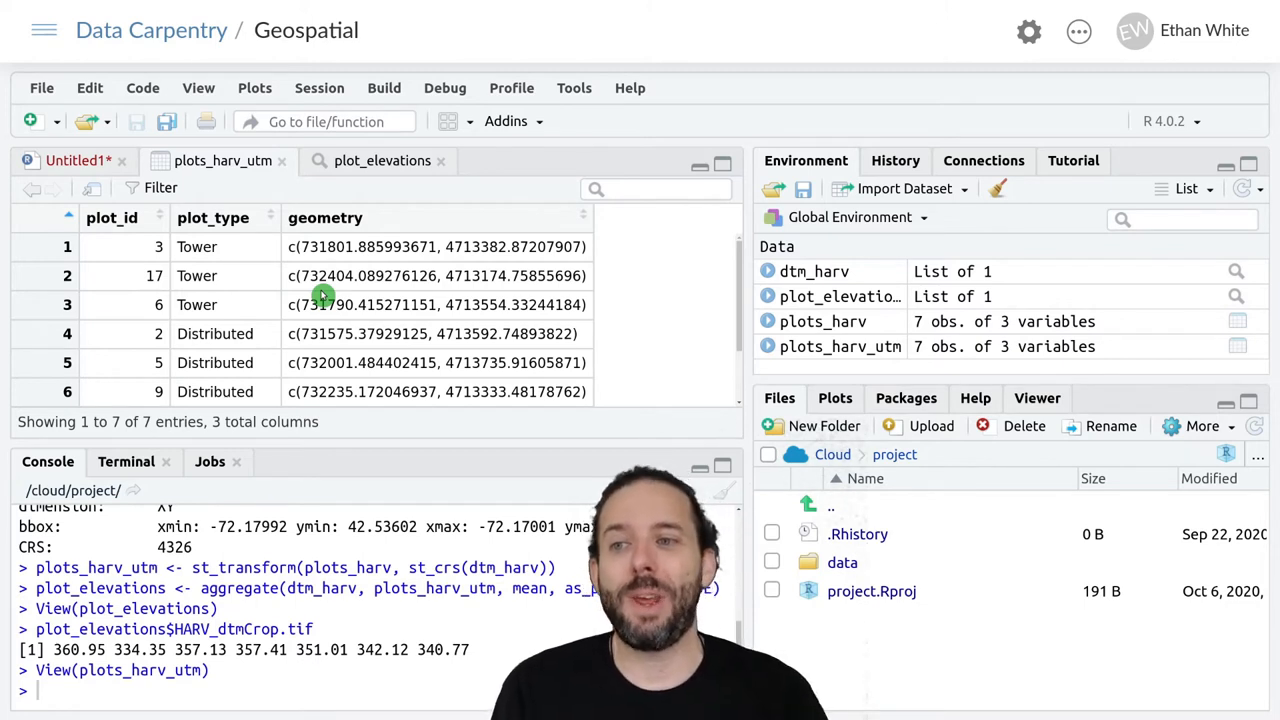
# Add and run a library(dplyr) line after library(ggplot2).
pyautogui.click(70, 159)
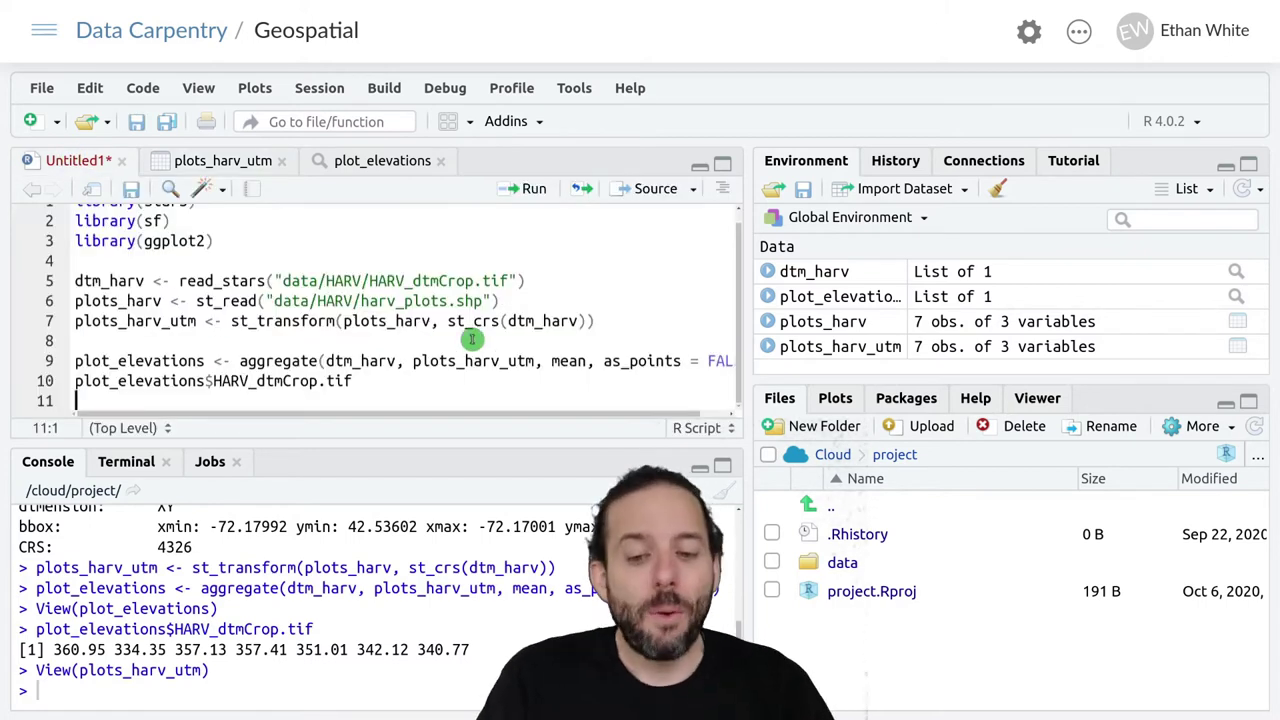
pyautogui.press('Return')
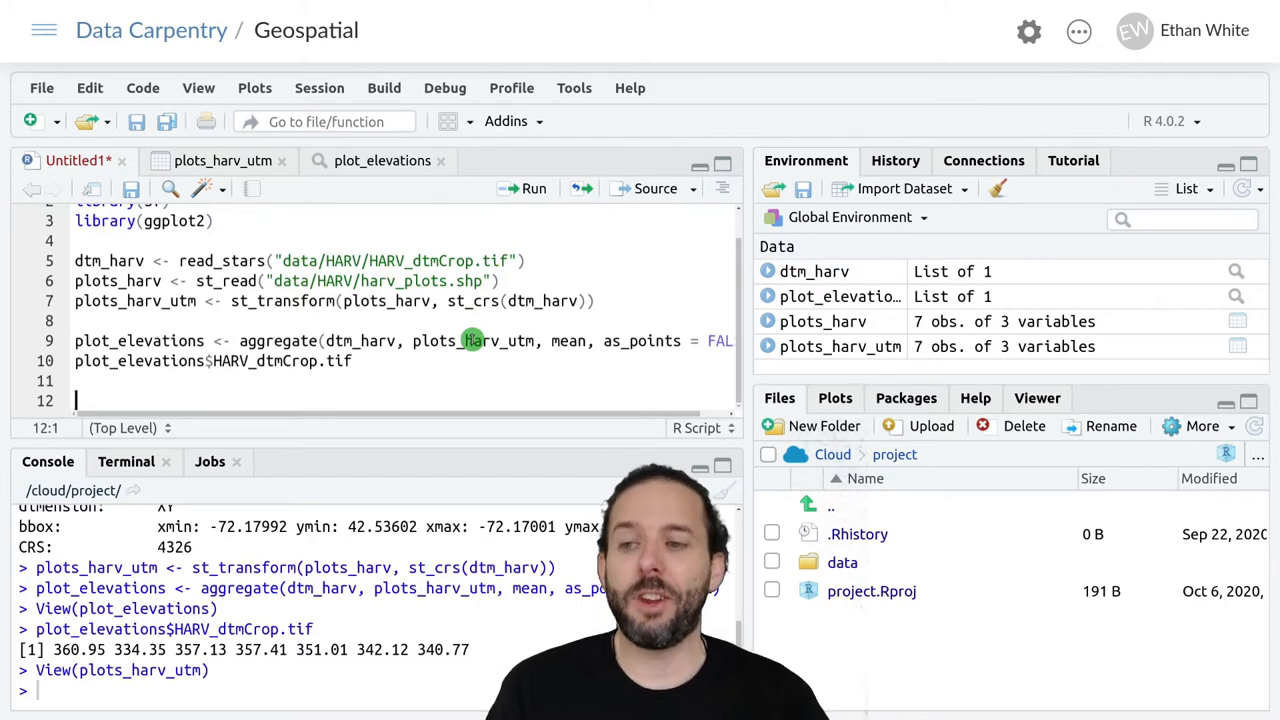
pyautogui.click(247, 221)
pyautogui.press('Return')
pyautogui.write('libr')
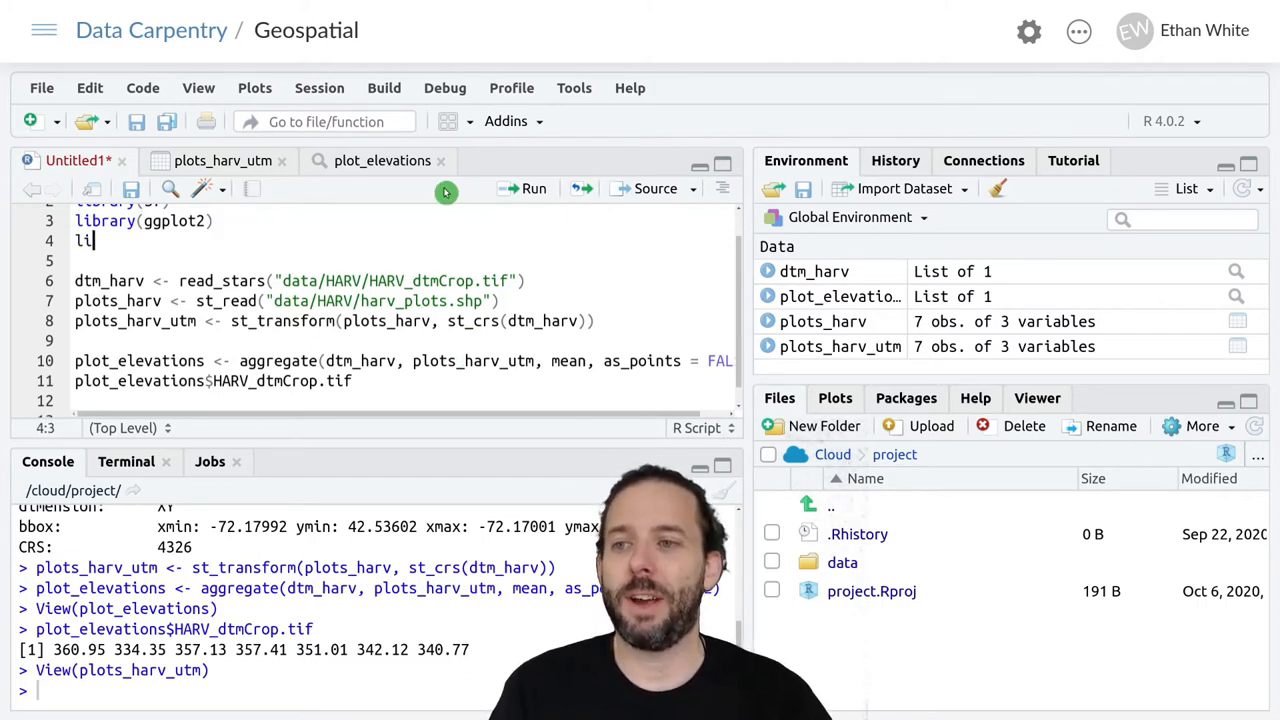
pyautogui.write('ary(dplyr')
pyautogui.hotkey('ctrl', 'Return')
pyautogui.scroll(-1, 217, 389)
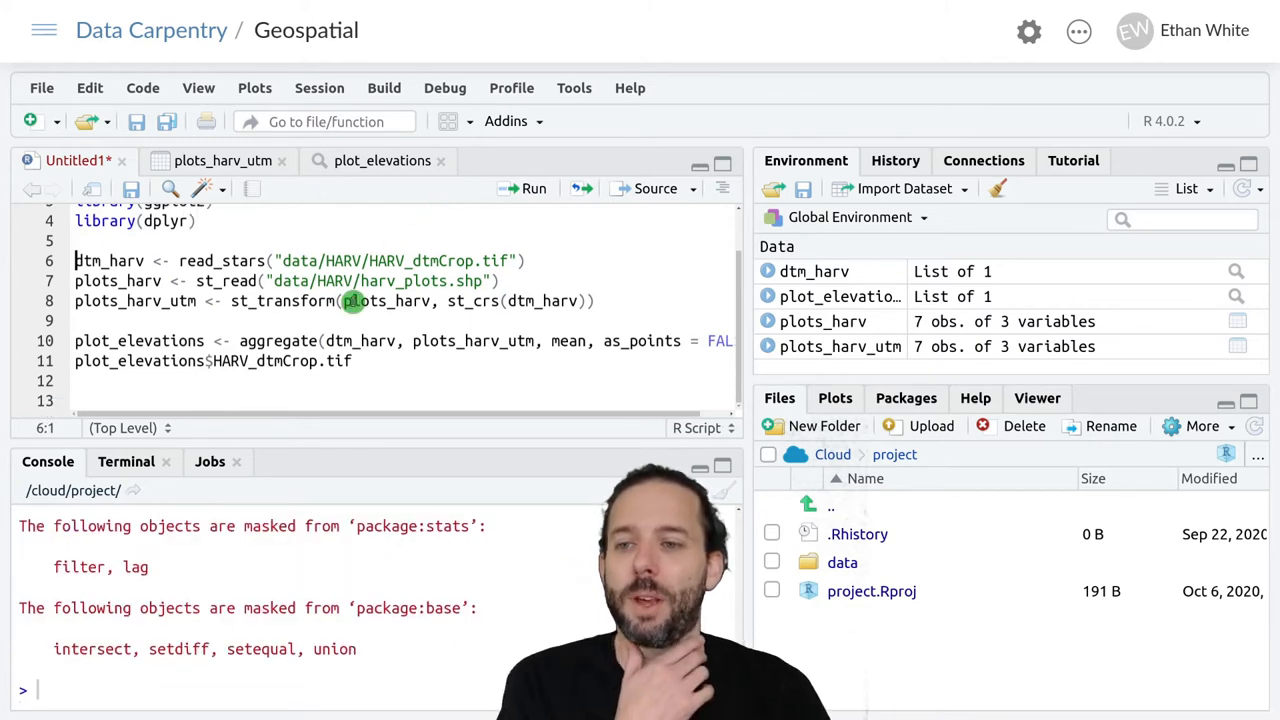
# Write mutate(plots_harv_utm, elevations = plot_elevations$HARV_dtmCrop.tif) on line 13.
pyautogui.click(217, 391)
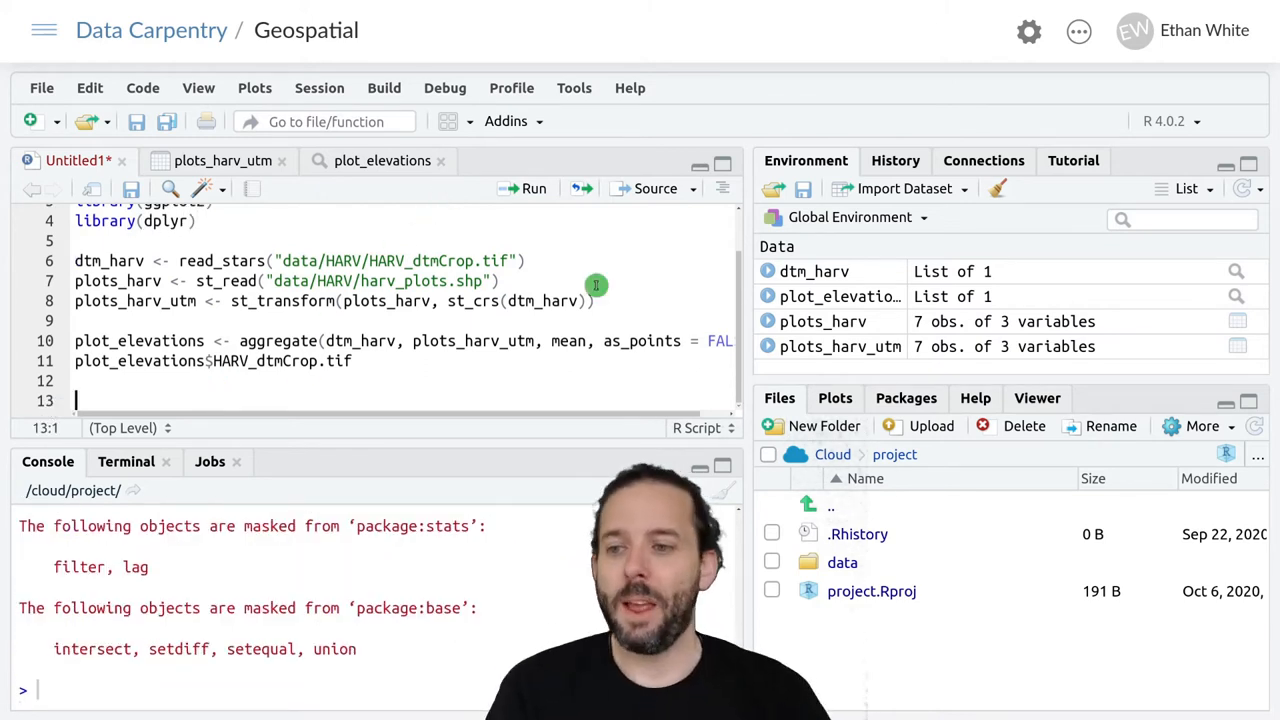
pyautogui.write('mutate')
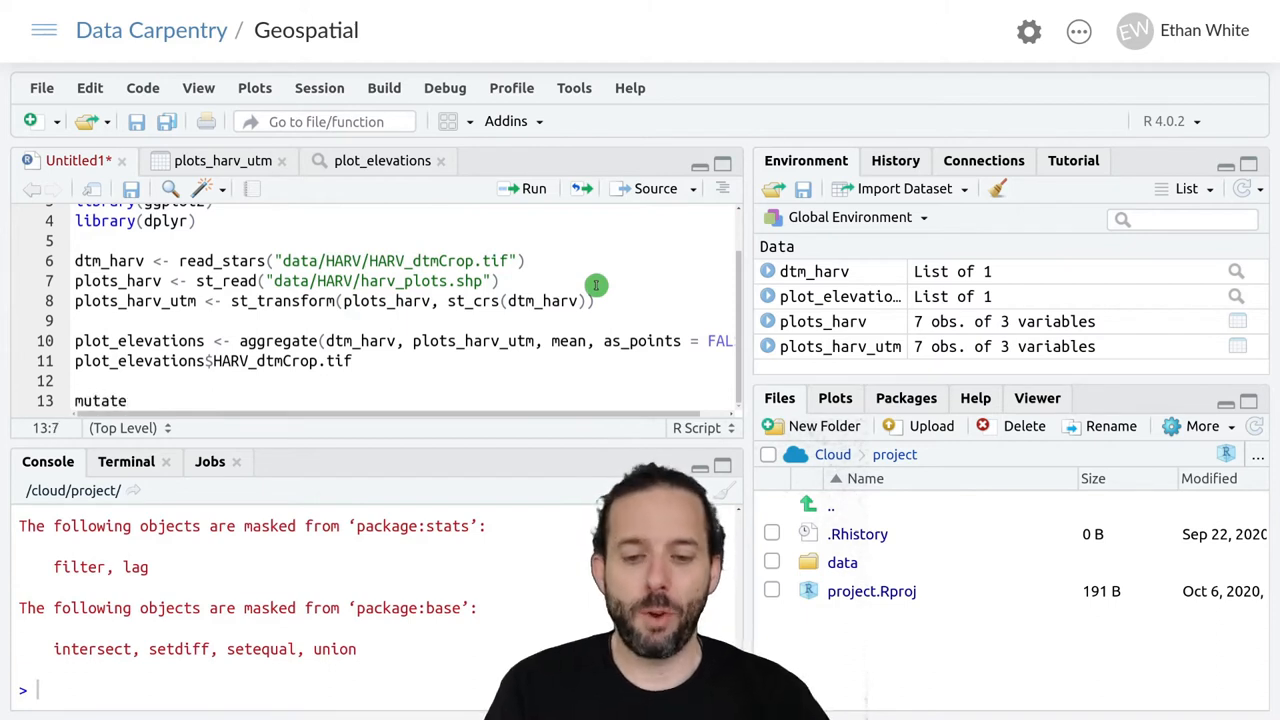
pyautogui.write('(')
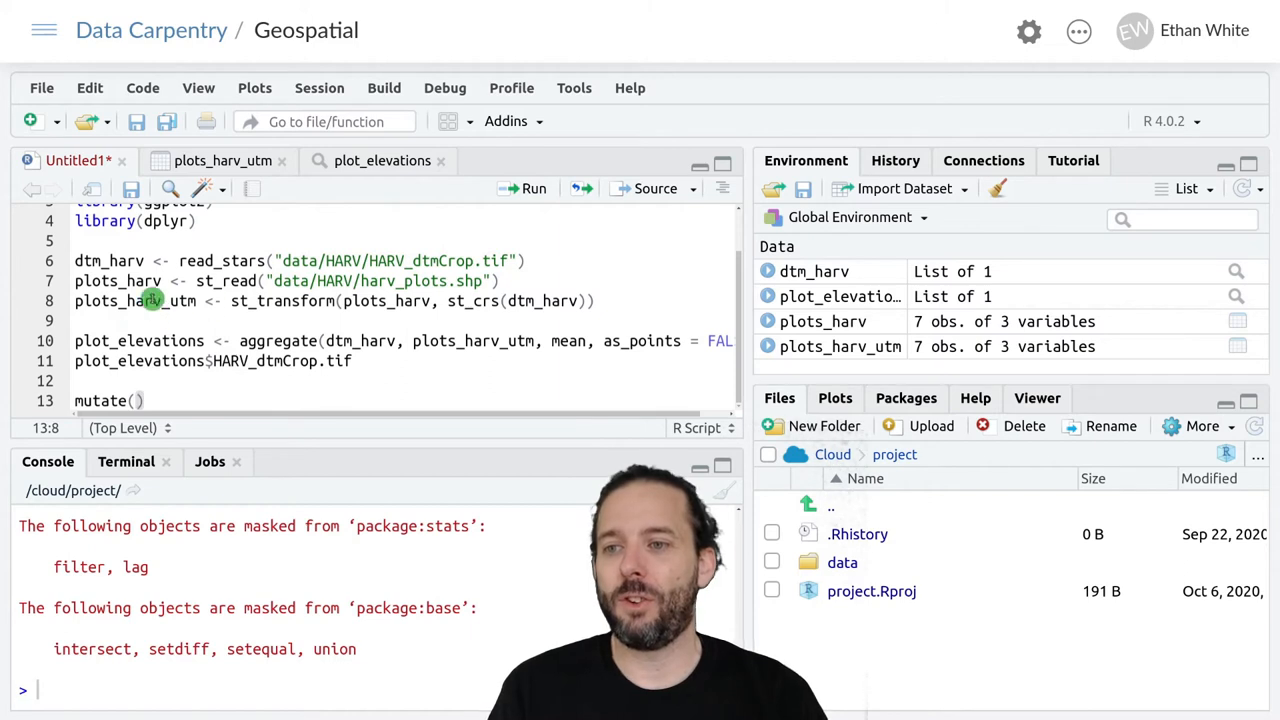
pyautogui.write('plots_harv_utm')
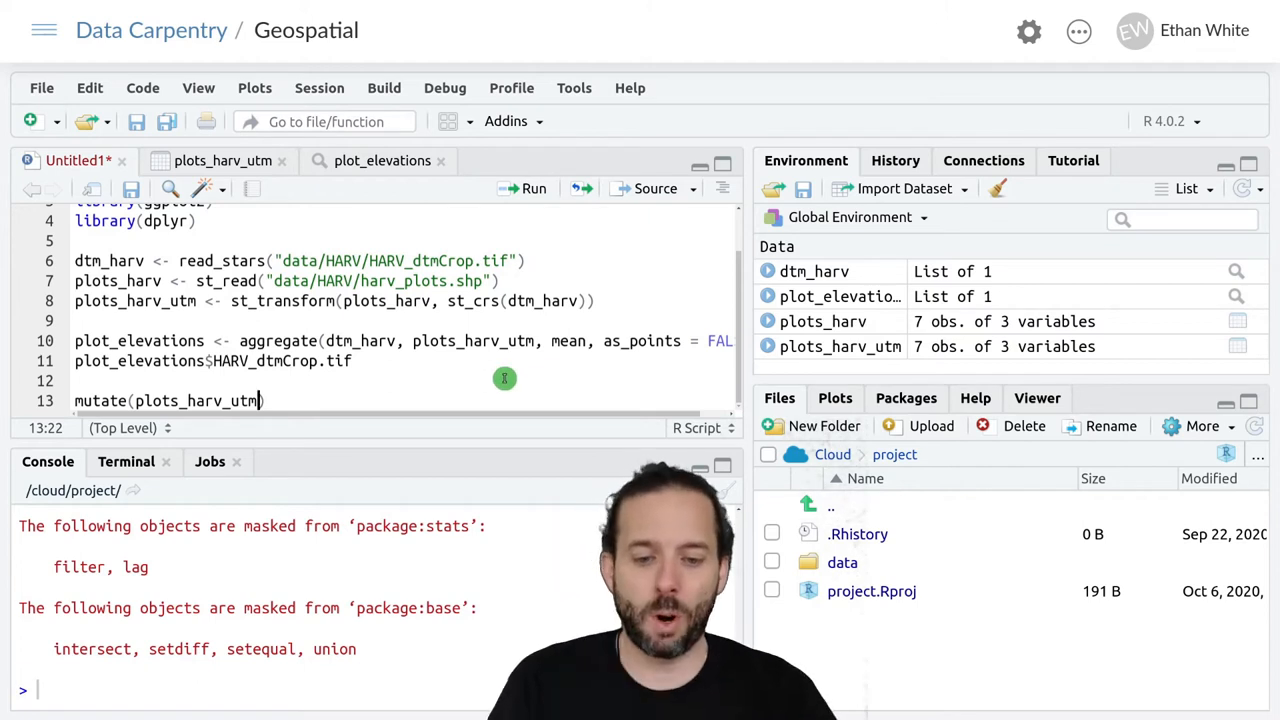
pyautogui.write(', ')
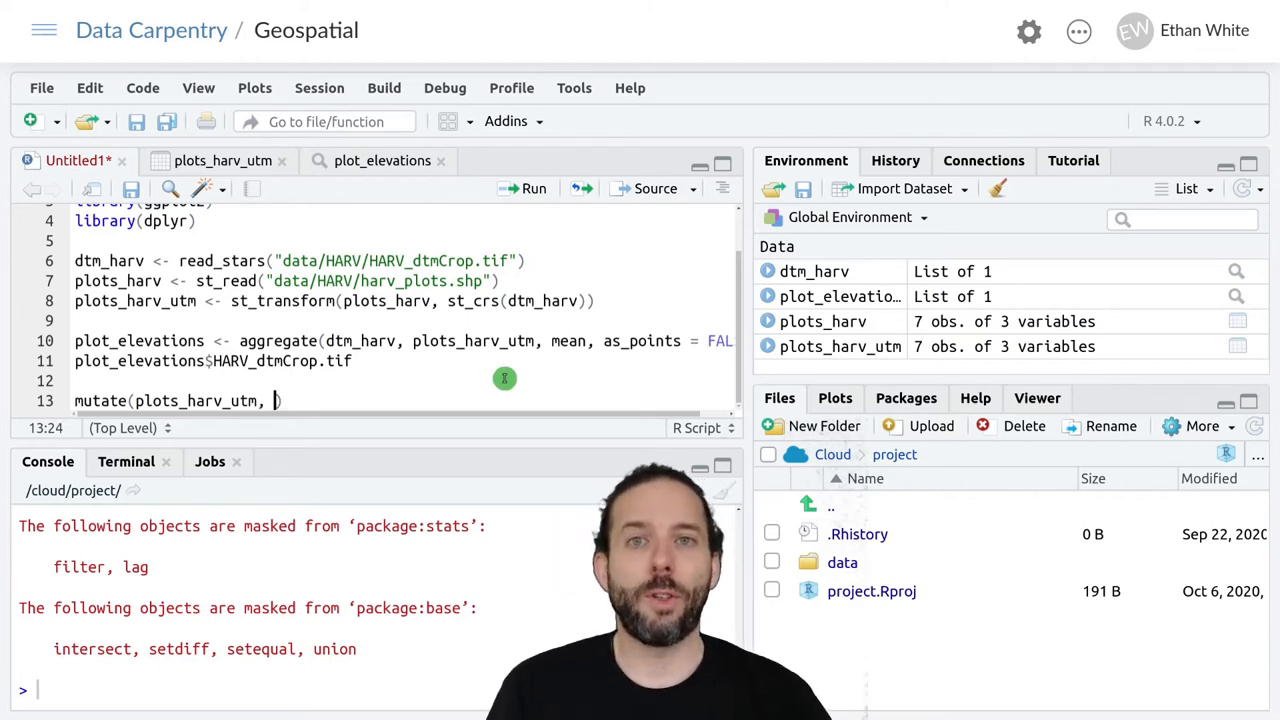
pyautogui.write('elevations ')
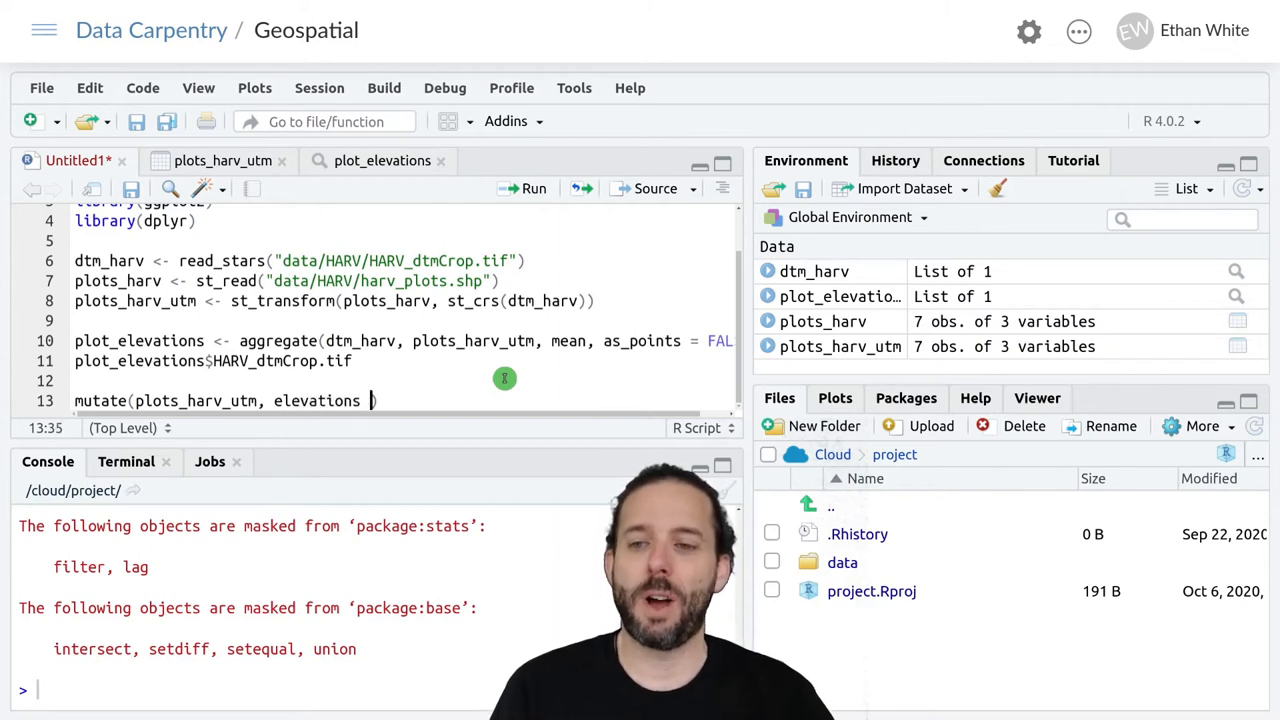
pyautogui.write('=')
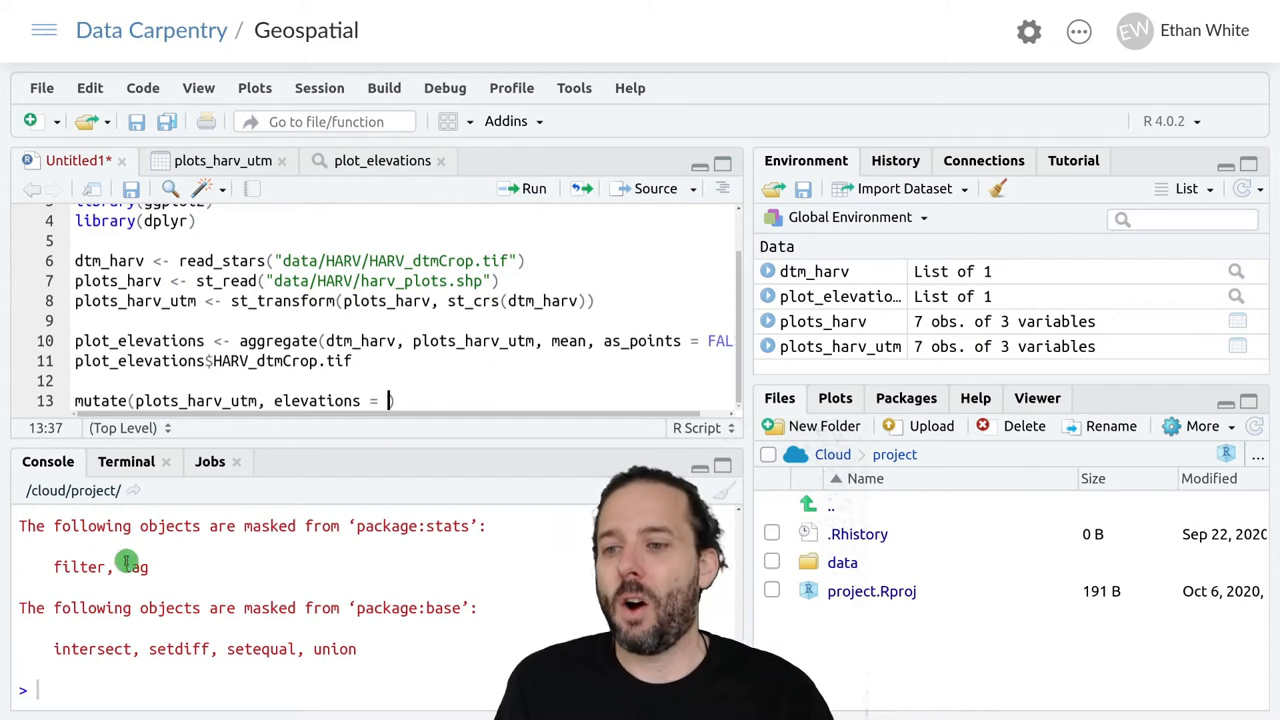
pyautogui.scroll(2, 163, 586)
pyautogui.scroll(1, 160, 590)
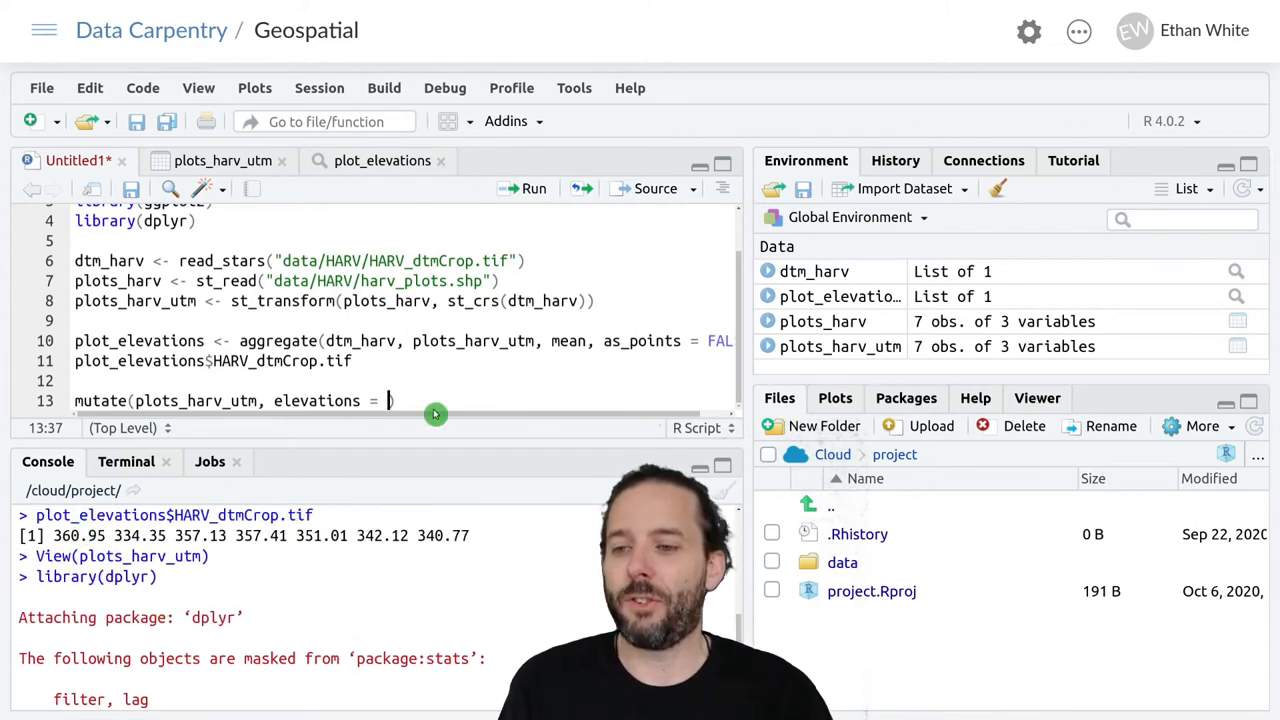
pyautogui.write('p')
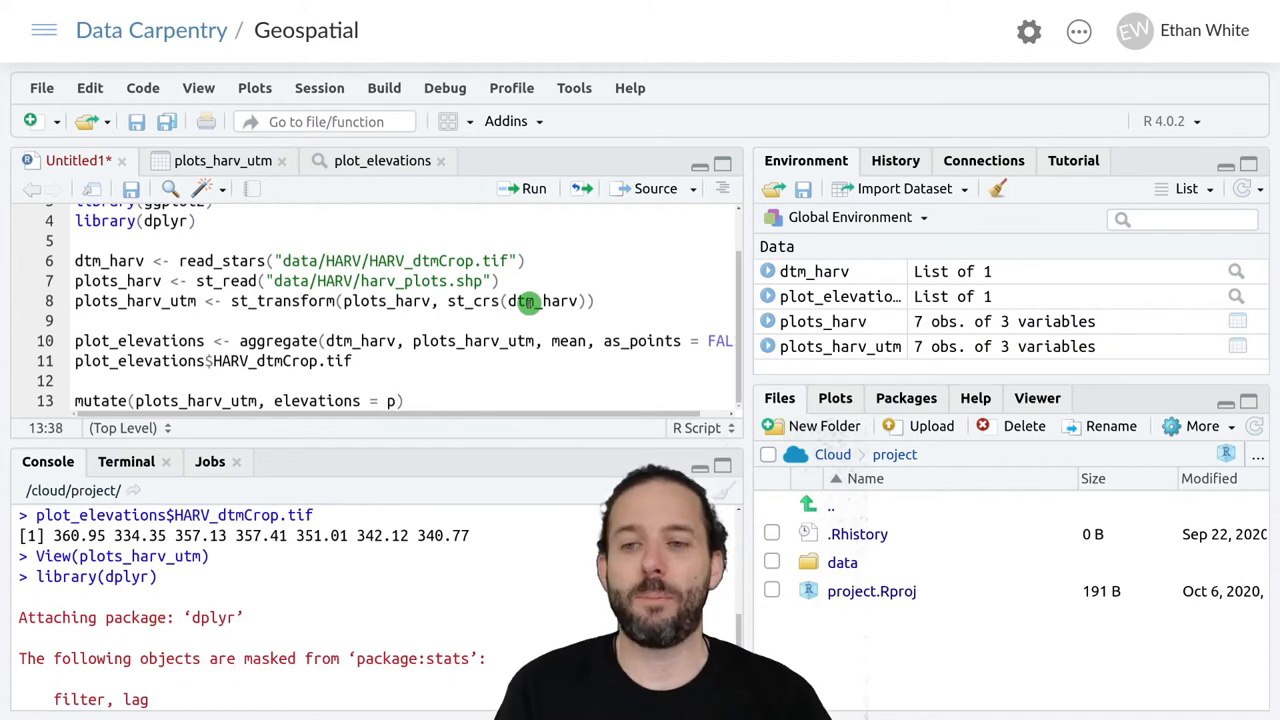
pyautogui.write('lots_elevat')
pyautogui.press('BackSpace')
pyautogui.press('BackSpace')
pyautogui.press('BackSpace')
pyautogui.press('BackSpace')
pyautogui.write('_elevations$')
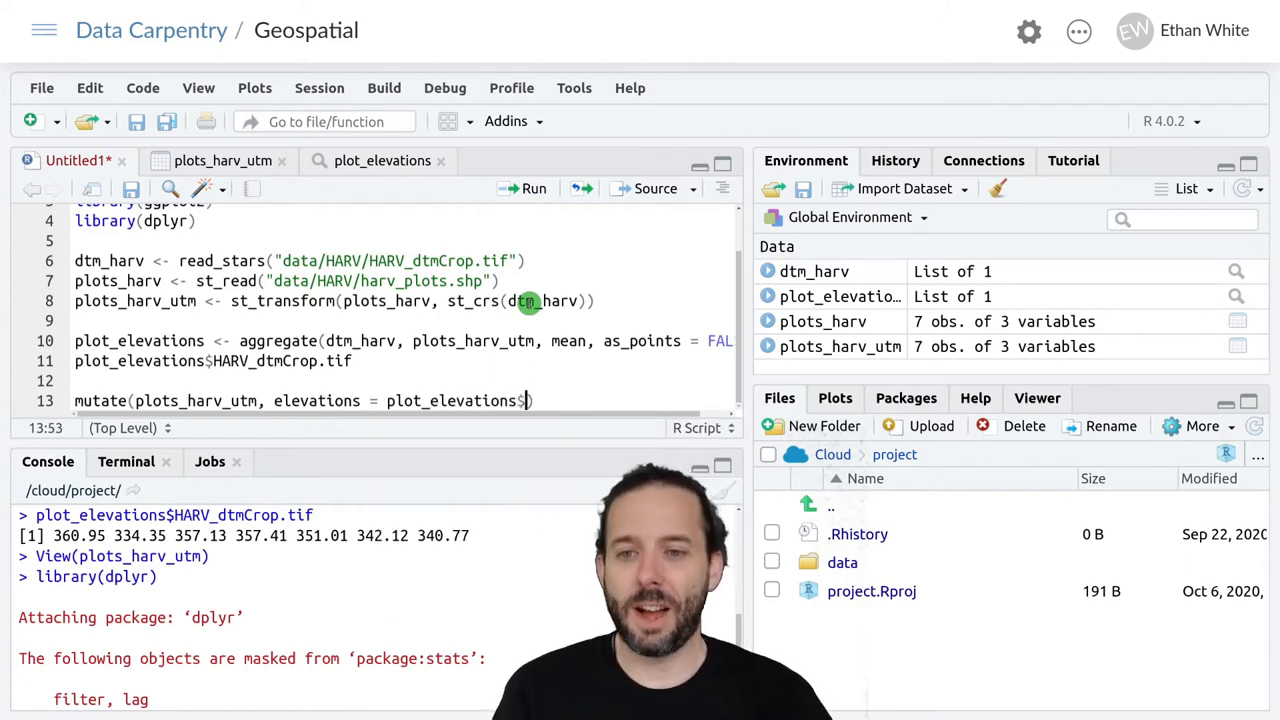
pyautogui.write('HARV_dtmCrop.tif)')
# Run the mutate line, printing seven plots with an elevations column, and start line 15.
pyautogui.hotkey('ctrl', 'Return')
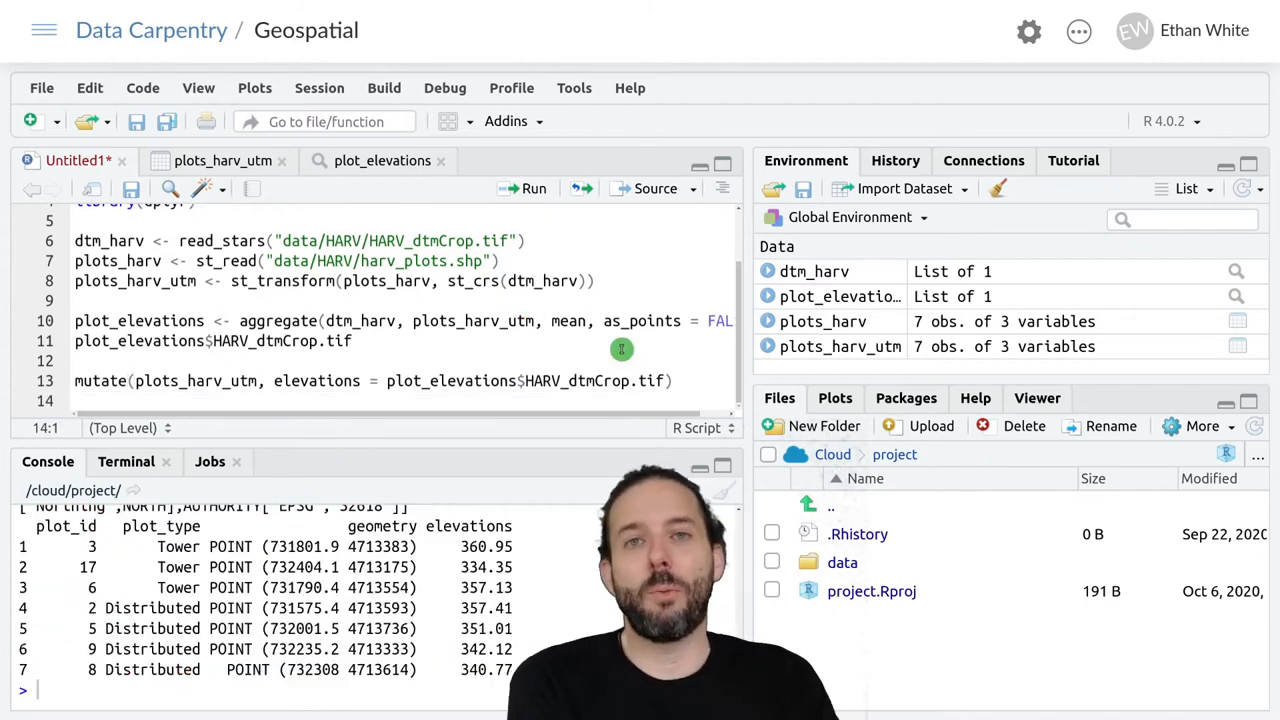
pyautogui.scroll(1, 450, 582)
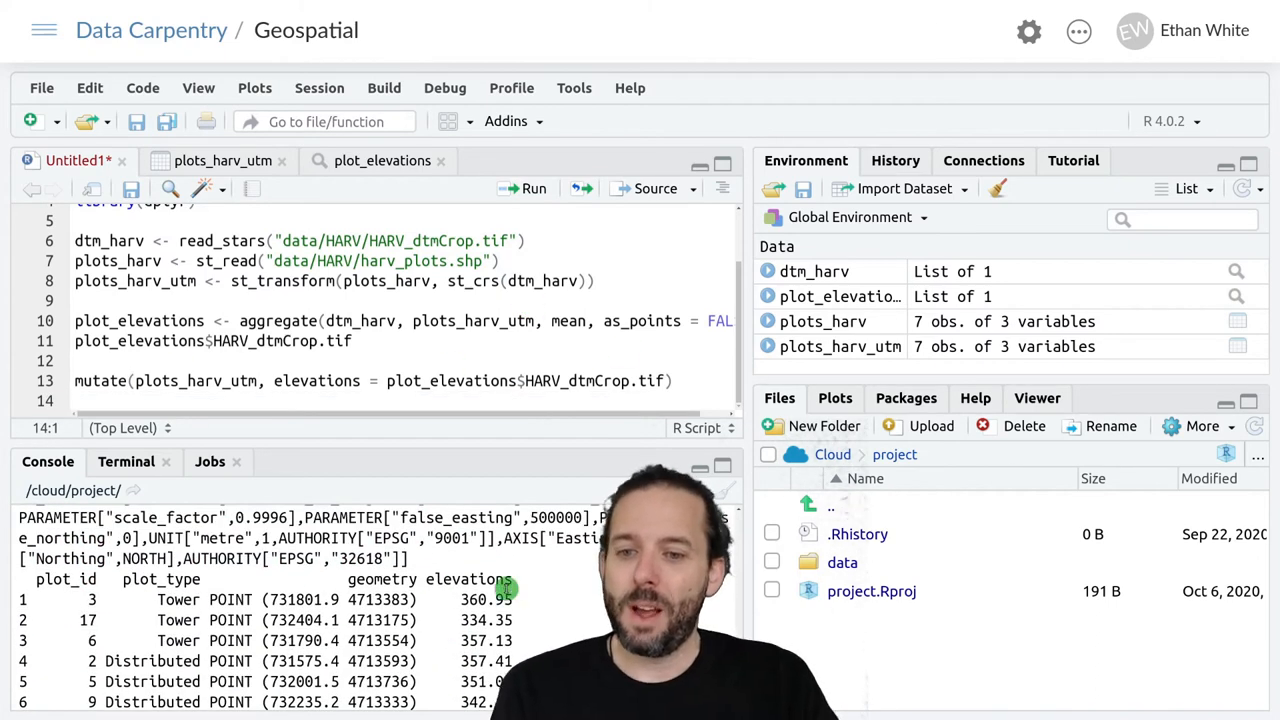
pyautogui.scroll(-1, 495, 585)
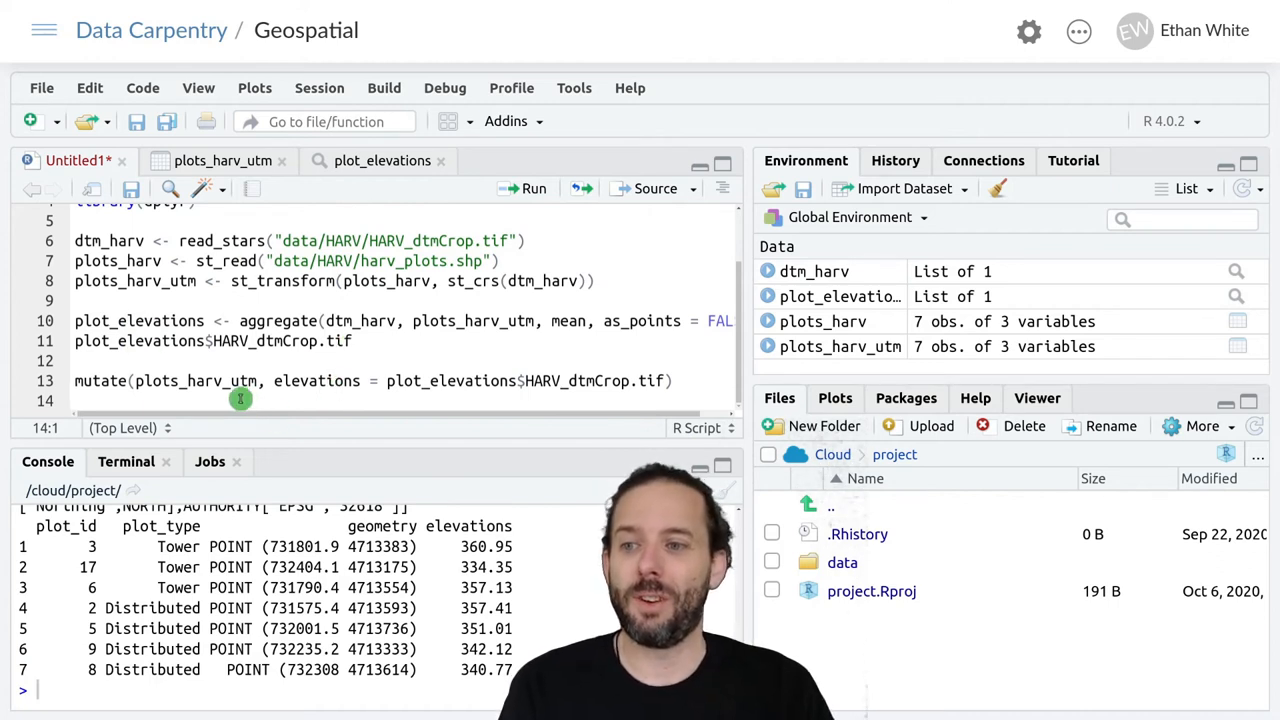
pyautogui.press('Return')
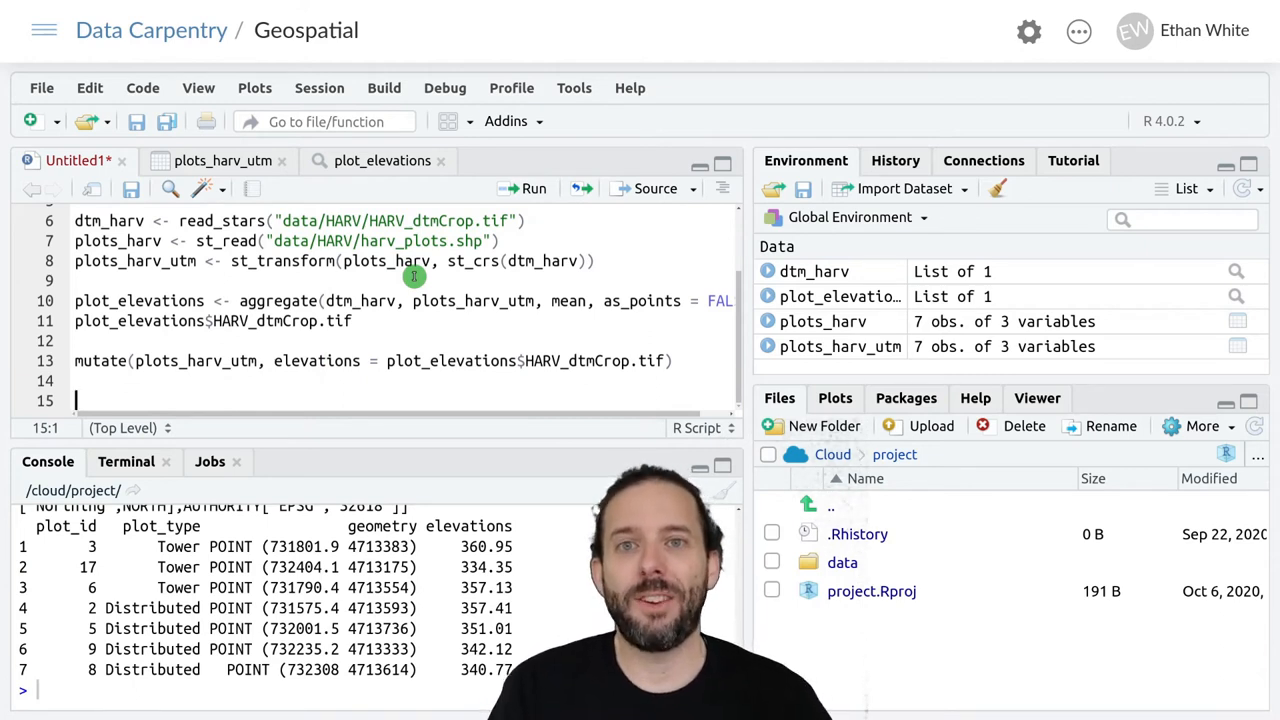
pyautogui.write('plot')
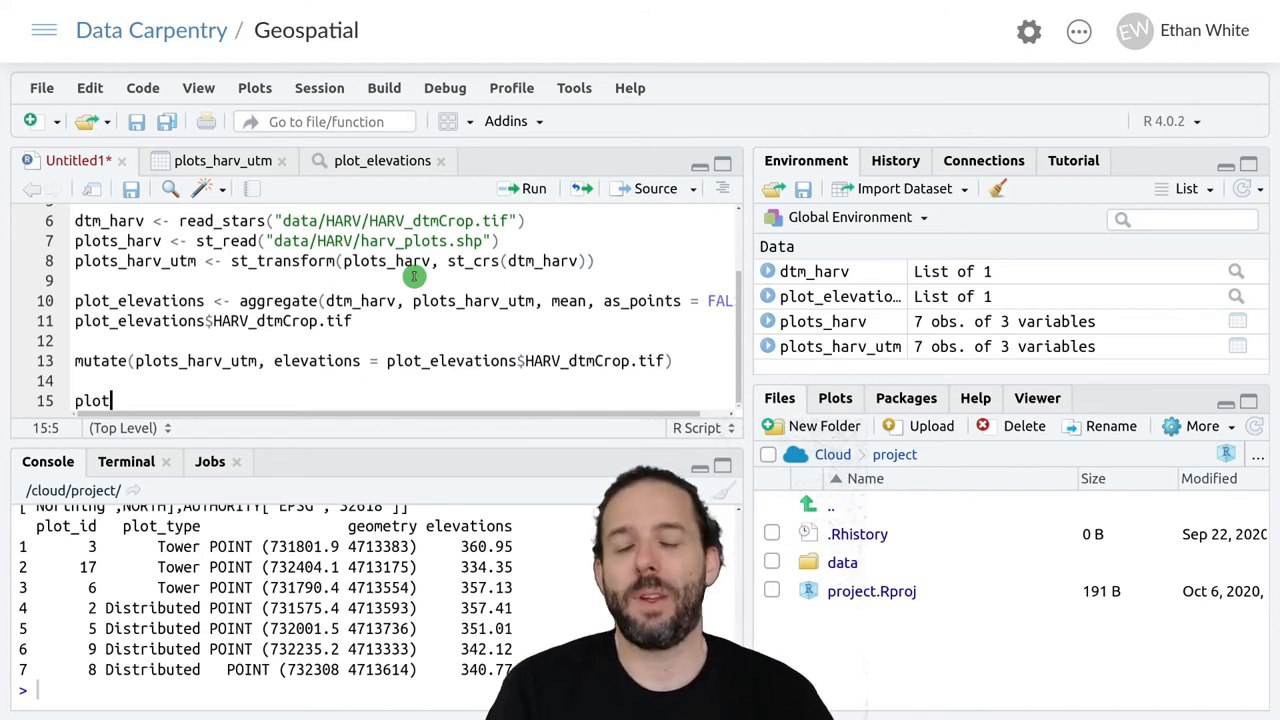
pyautogui.write('s_harv_utm')
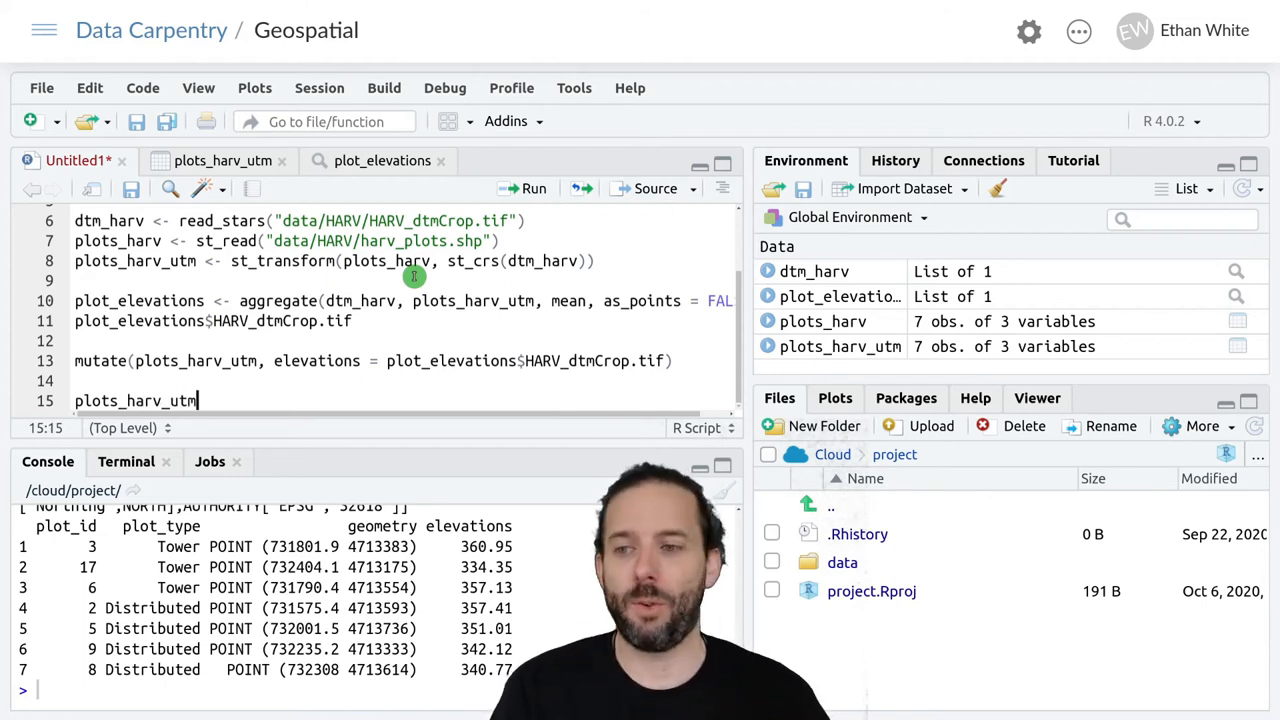
pyautogui.write('$elevations')
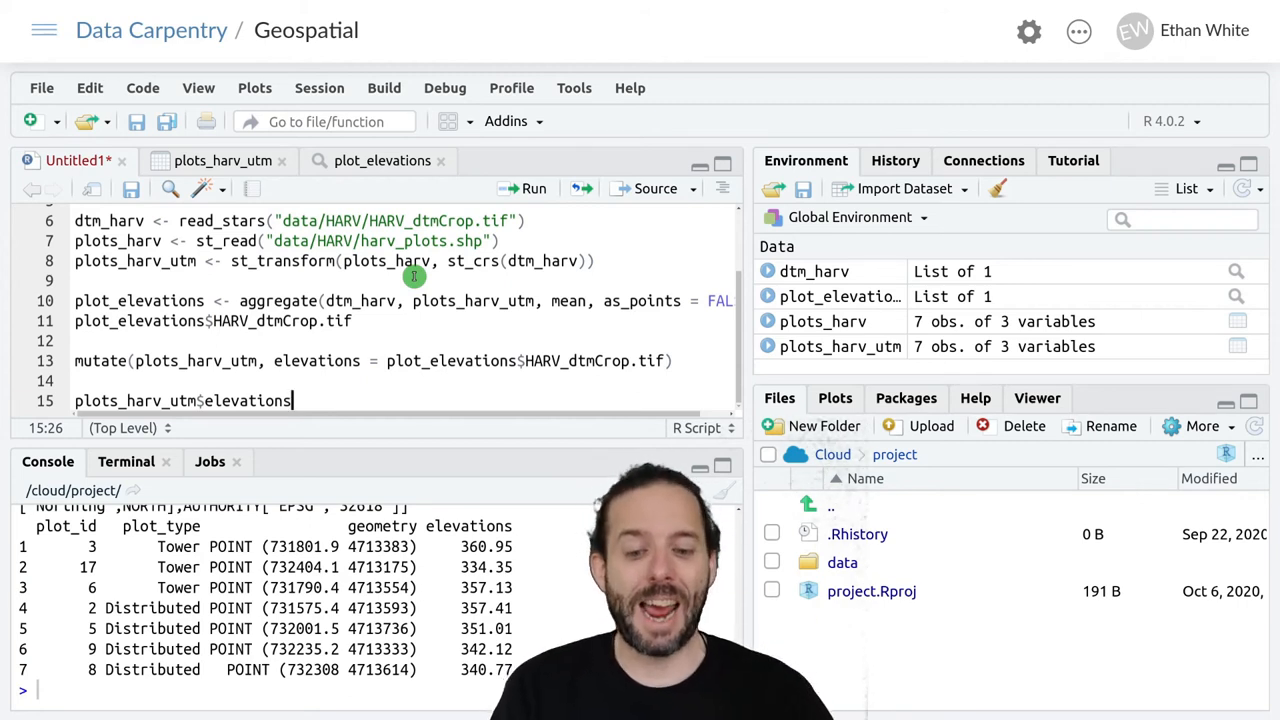
pyautogui.write(' <- ')
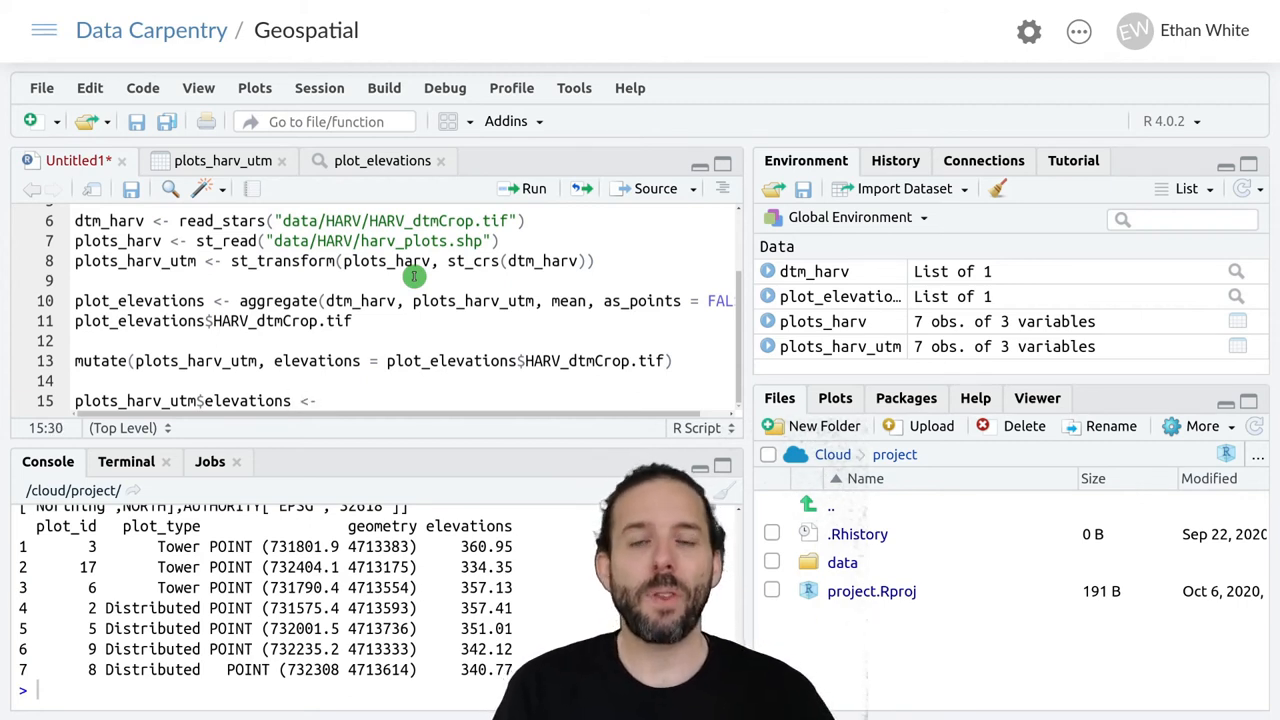
pyautogui.write('plot_elevations$')
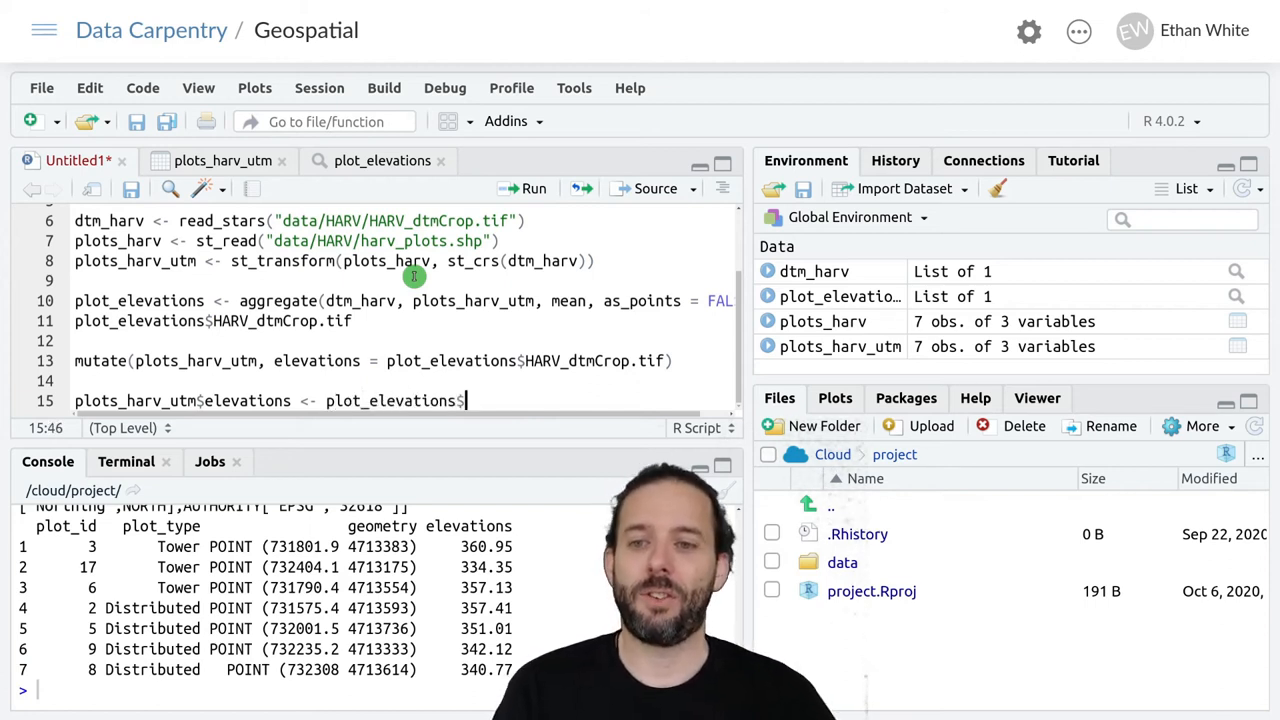
pyautogui.write('HARV_dtmCrop.tif')
# Run plots_harv_utm$elevations <- plot_elevations$HARV_dtmCrop.tif, giving plots_harv_utm four variables.
pyautogui.hotkey('ctrl', 'Return')
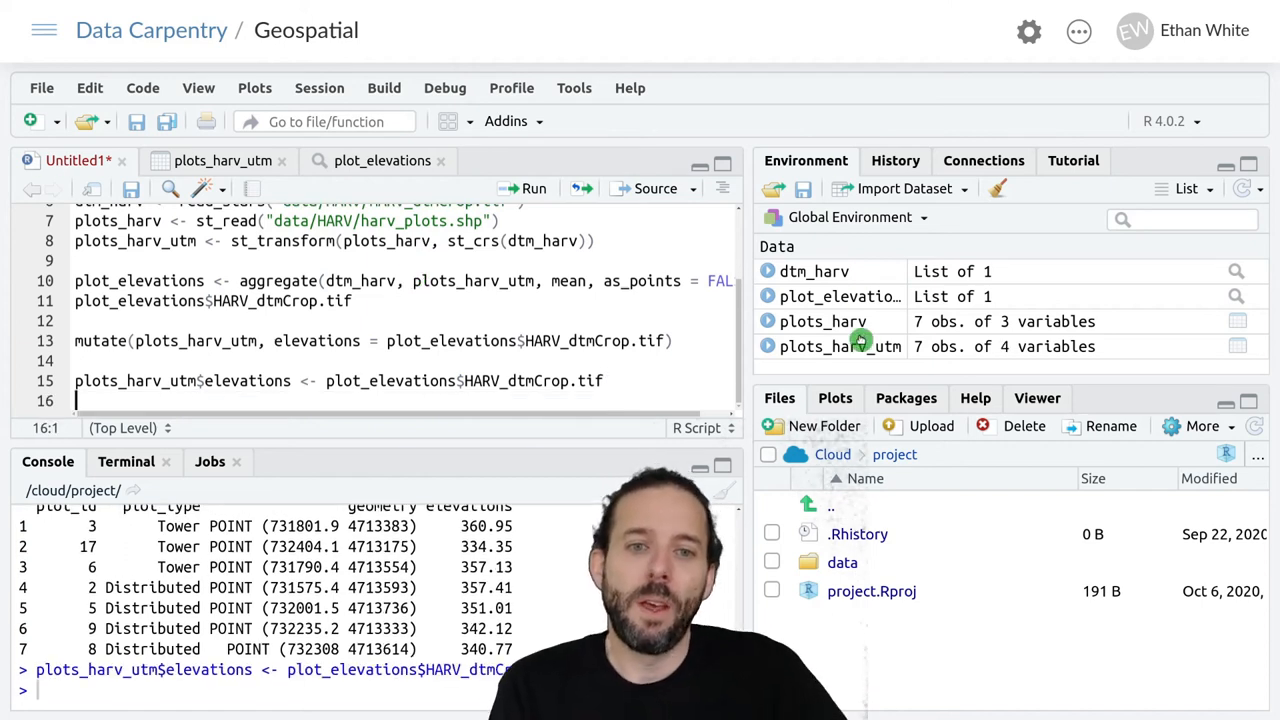
pyautogui.click(858, 297)
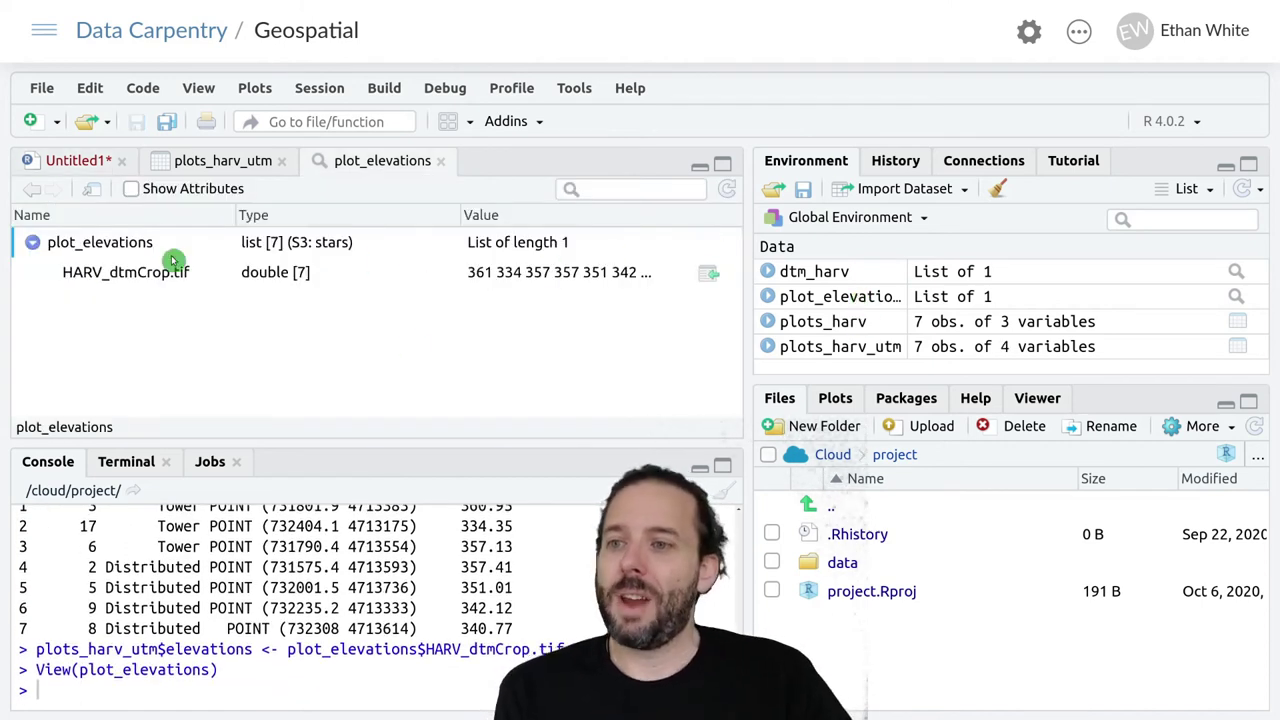
pyautogui.click(846, 346)
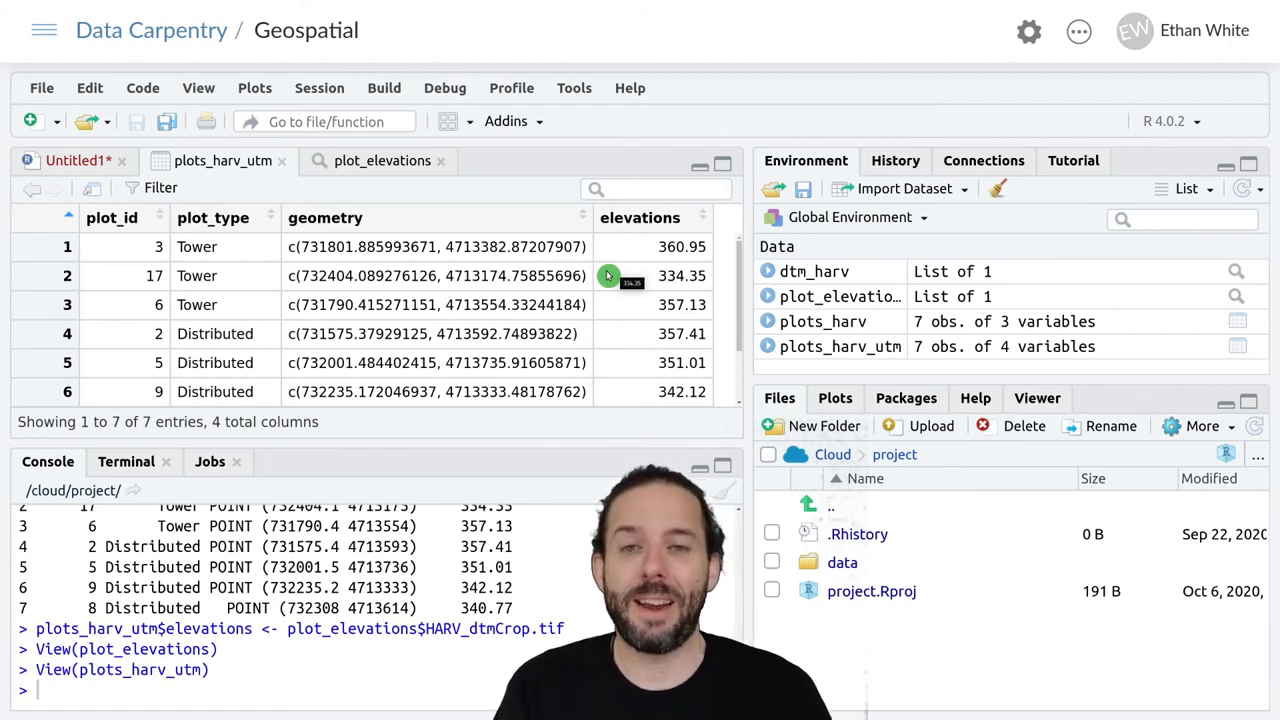
pyautogui.click(84, 168)
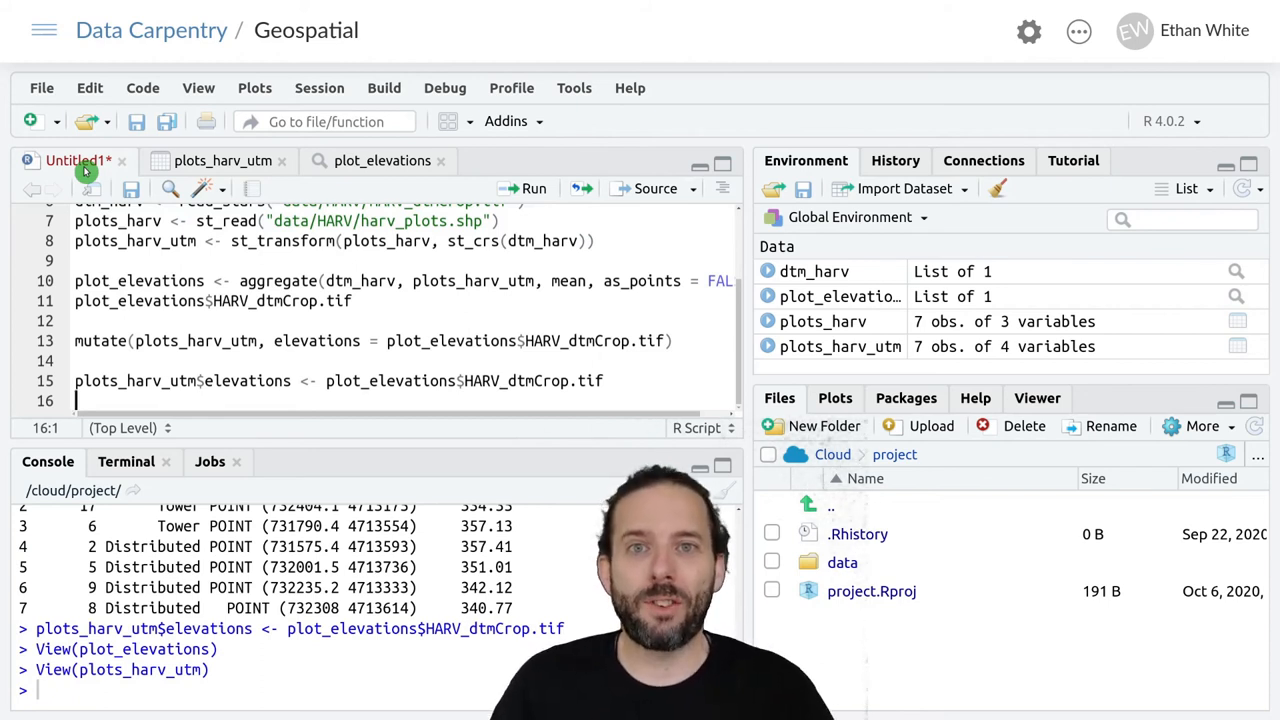
pyautogui.scroll(3, 298, 285)
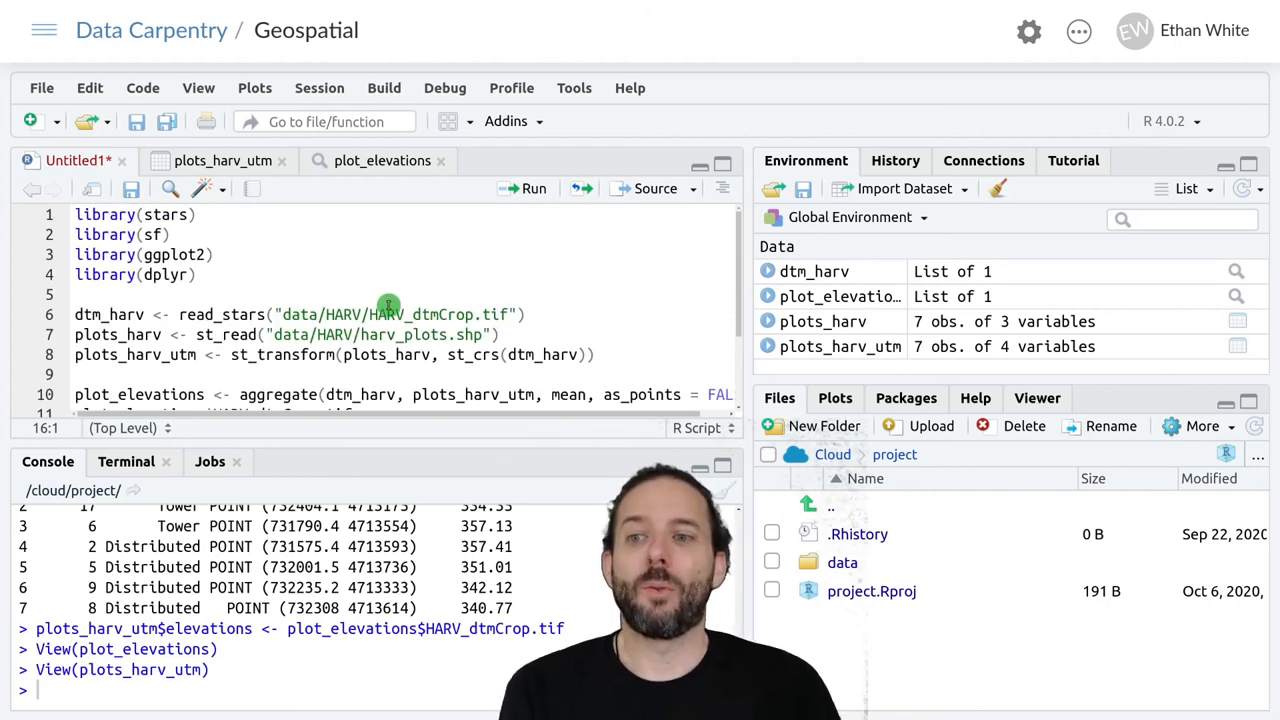
pyautogui.scroll(-2, 405, 350)
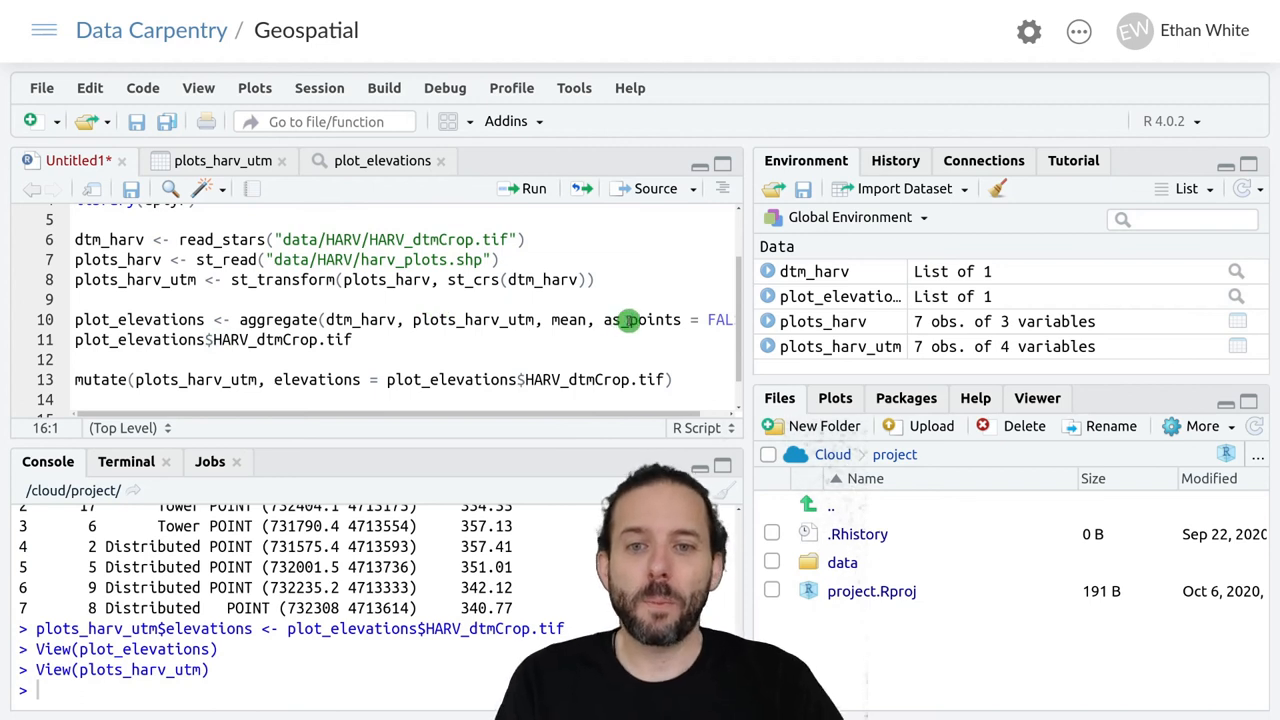
pyautogui.moveTo(582, 413)
pyautogui.moveTo(582, 415); pyautogui.dragTo(657, 417)
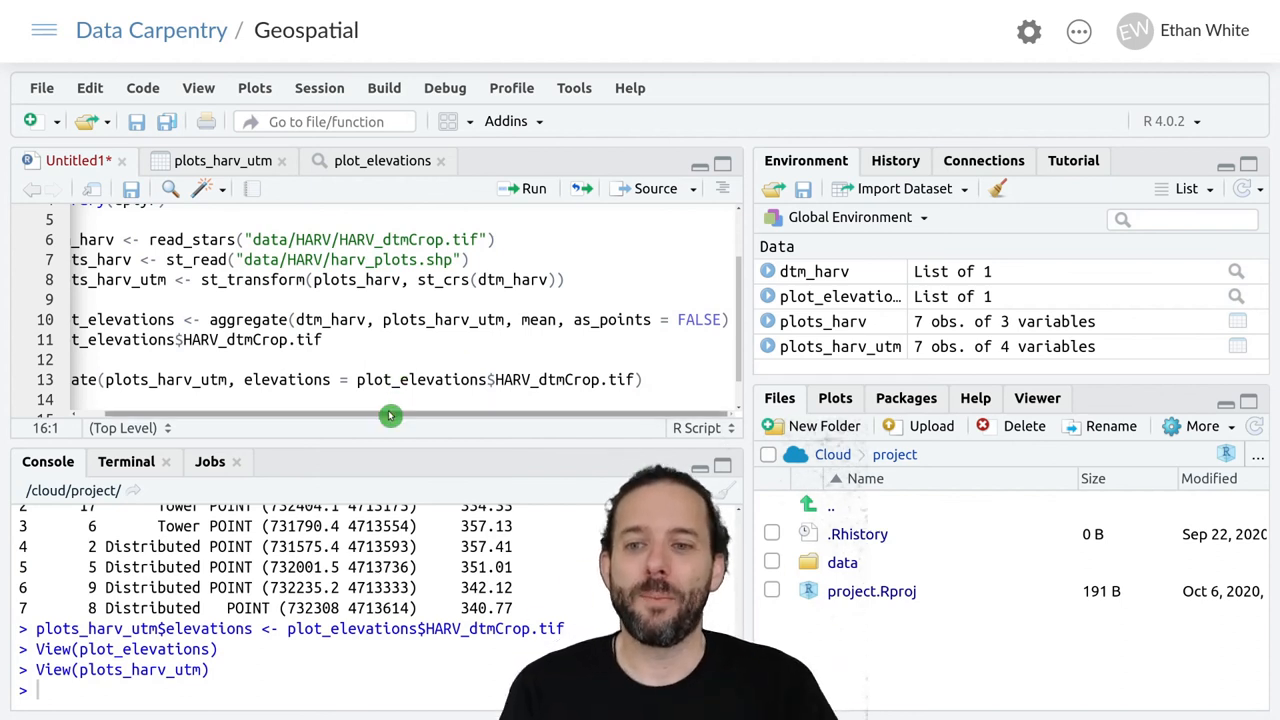
pyautogui.moveTo(386, 414); pyautogui.dragTo(298, 420)
pyautogui.scroll(-1, 337, 373)
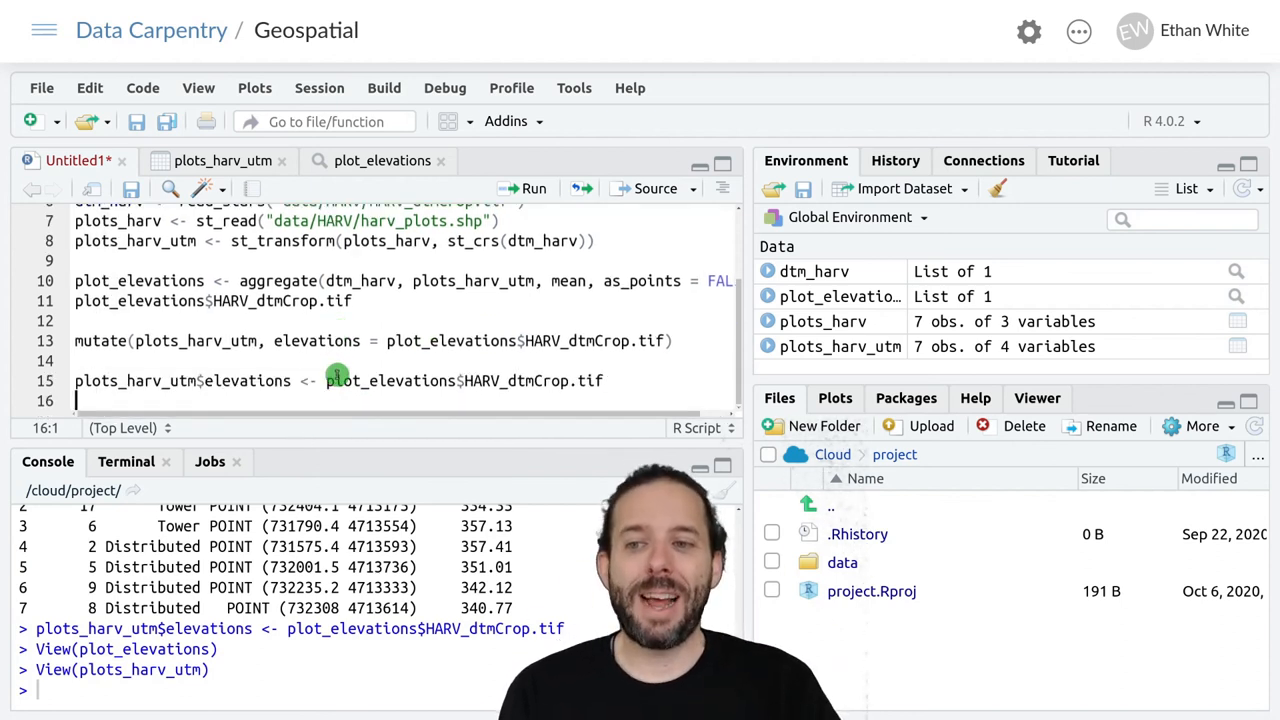